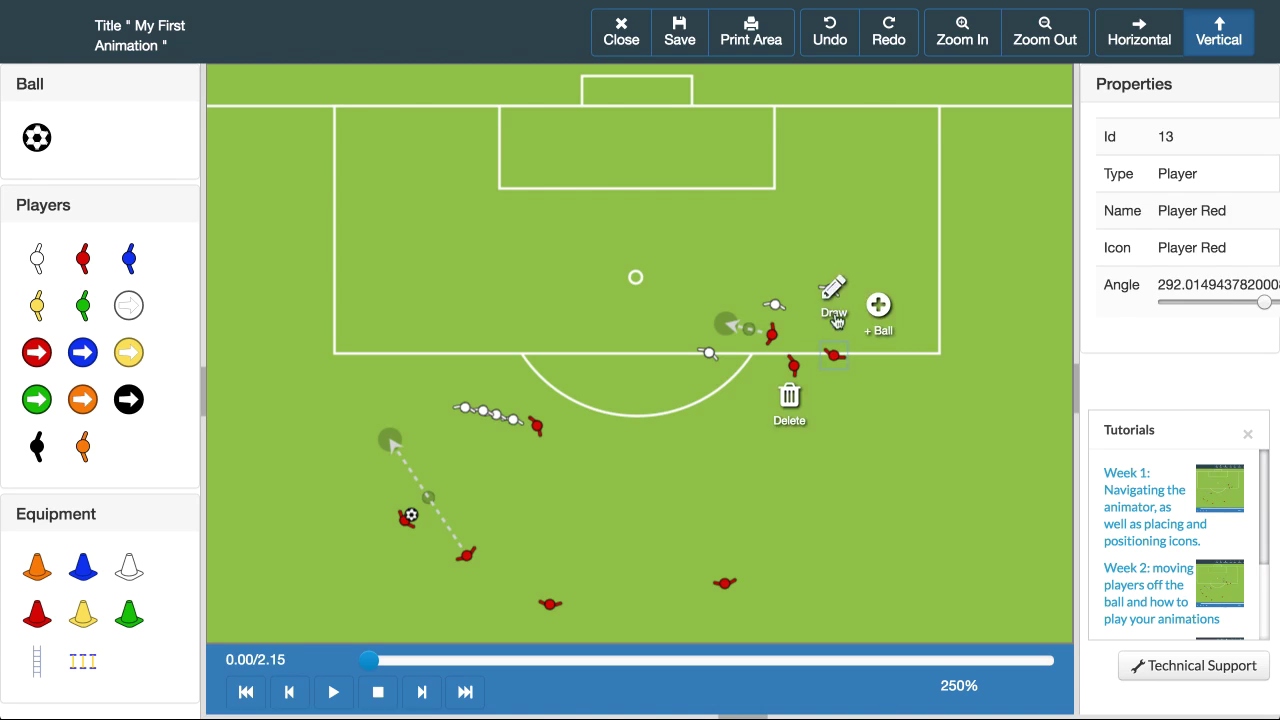
Step: Draw a curved run for the red player right of the box at 35% speed
{"action": "left_click_drag", "start_coordinate": [835, 355], "coordinate": [860, 314]}
{"action": "left_click", "coordinate": [861, 311]}
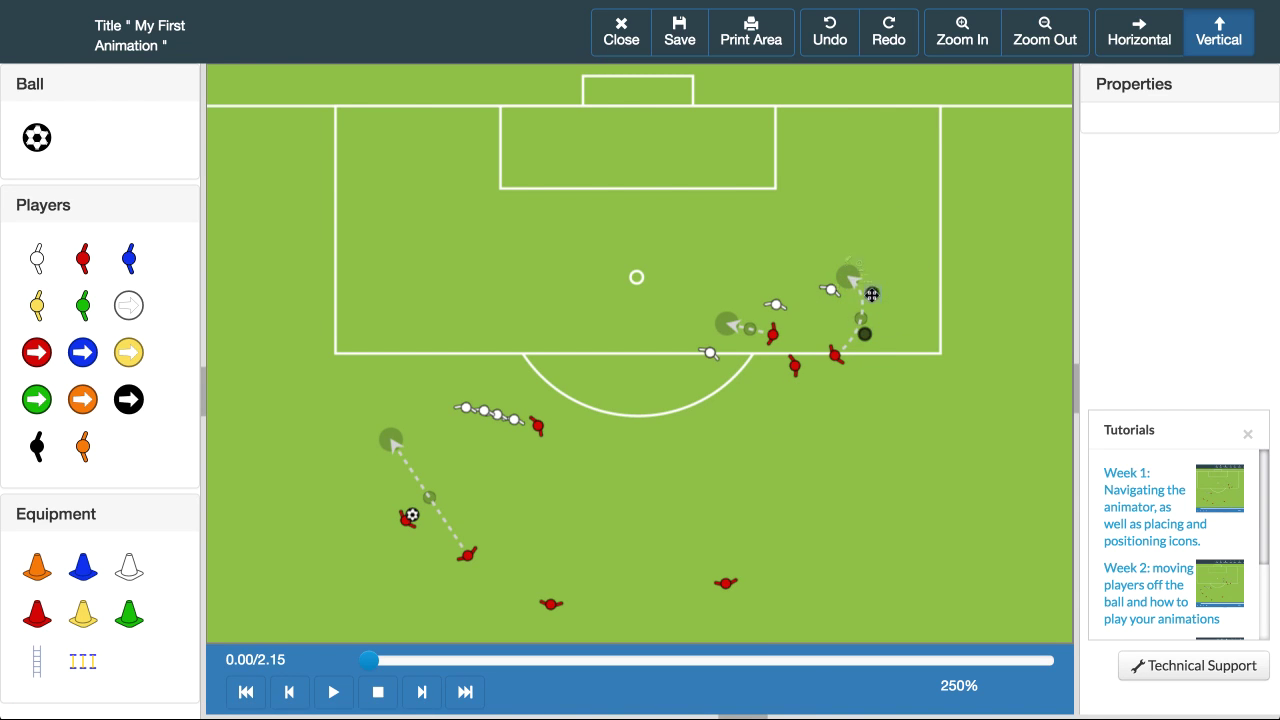
{"action": "left_click", "coordinate": [861, 311]}
{"action": "left_click_drag", "start_coordinate": [1208, 228], "coordinate": [1180, 235]}
Step: Extend the earlier run with a follow-on run upward toward the penalty spot
{"action": "left_click", "coordinate": [786, 416]}
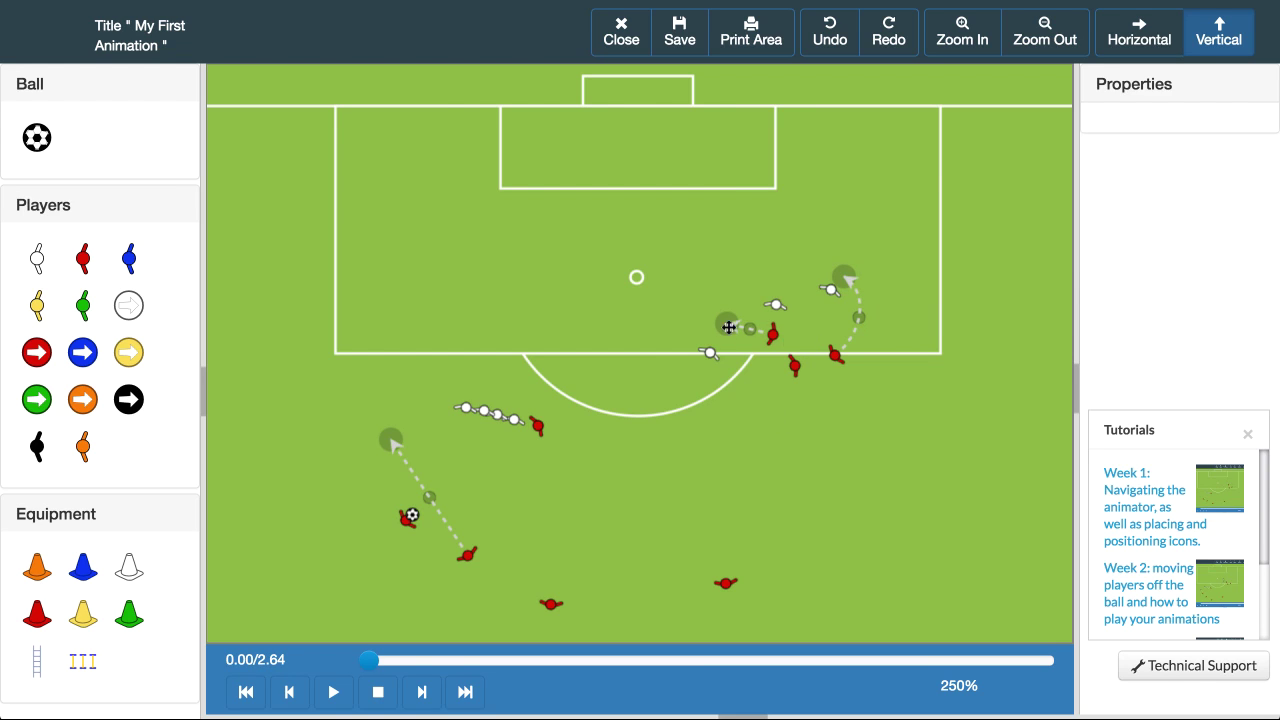
{"action": "left_click", "coordinate": [726, 323]}
{"action": "left_click_drag", "start_coordinate": [726, 323], "coordinate": [728, 270]}
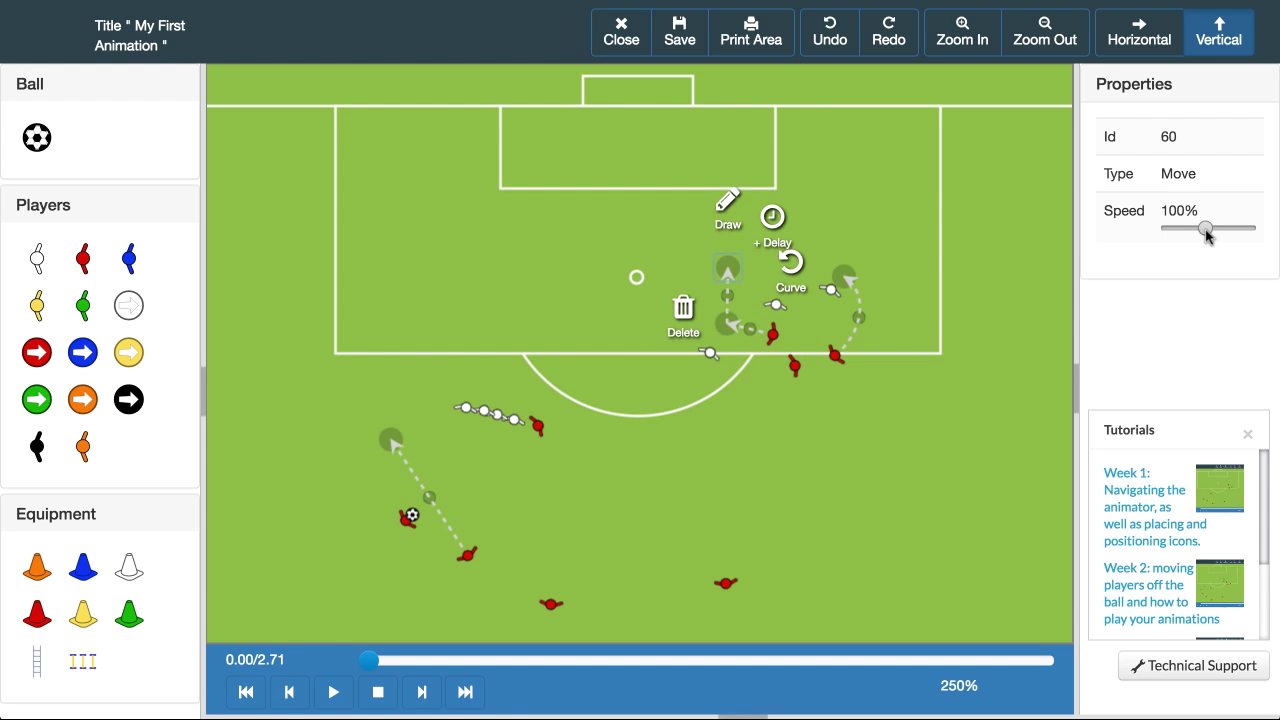
{"action": "left_click_drag", "start_coordinate": [1208, 228], "coordinate": [1205, 229]}
{"action": "left_click", "coordinate": [708, 452]}
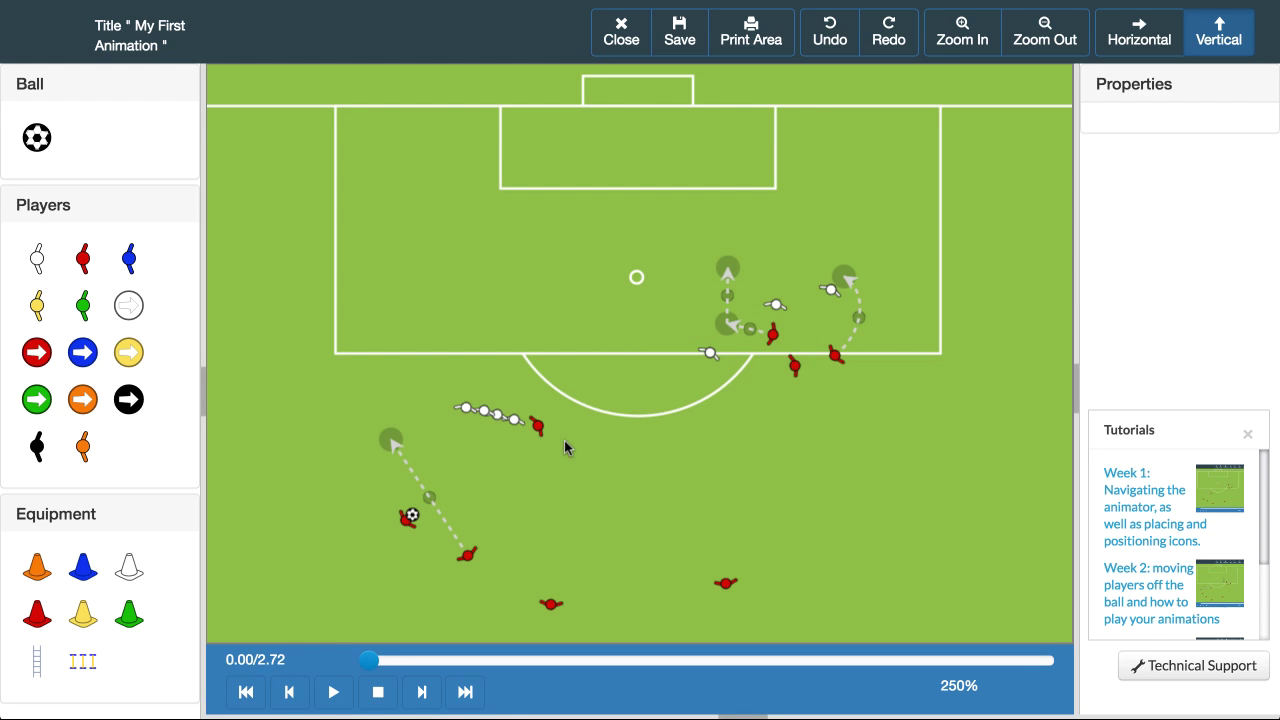
Step: Draw a green overhead pass from the ball carrier to the run's end point
{"action": "left_click", "coordinate": [408, 517]}
{"action": "mouse_move", "coordinate": [410, 515]}
{"action": "left_mouse_down"}
{"action": "mouse_move", "coordinate": [566, 348]}
{"action": "mouse_move", "coordinate": [728, 270]}
{"action": "mouse_move", "coordinate": [680, 90]}
{"action": "left_mouse_up"}
{"action": "left_click", "coordinate": [776, 222]}
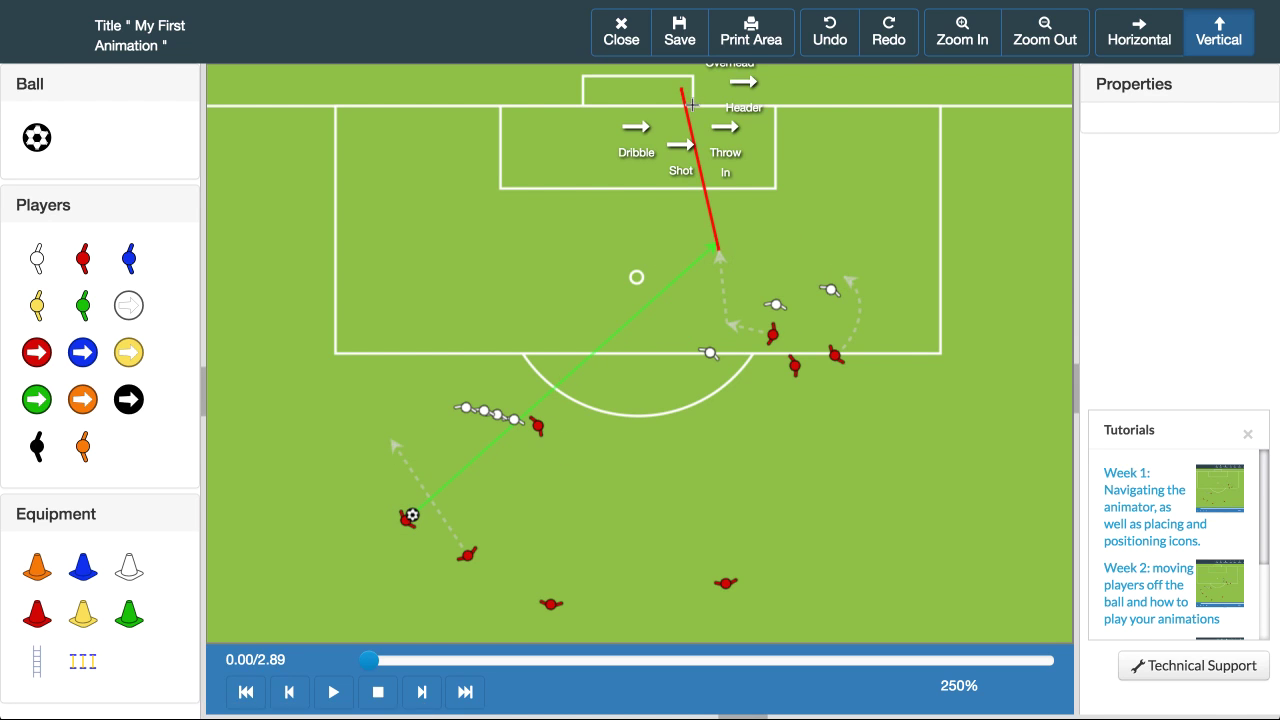
Step: Make the ball into goal a magenta header at 181% speed
{"action": "left_click", "coordinate": [745, 96]}
{"action": "left_click_drag", "start_coordinate": [1208, 228], "coordinate": [1246, 229]}
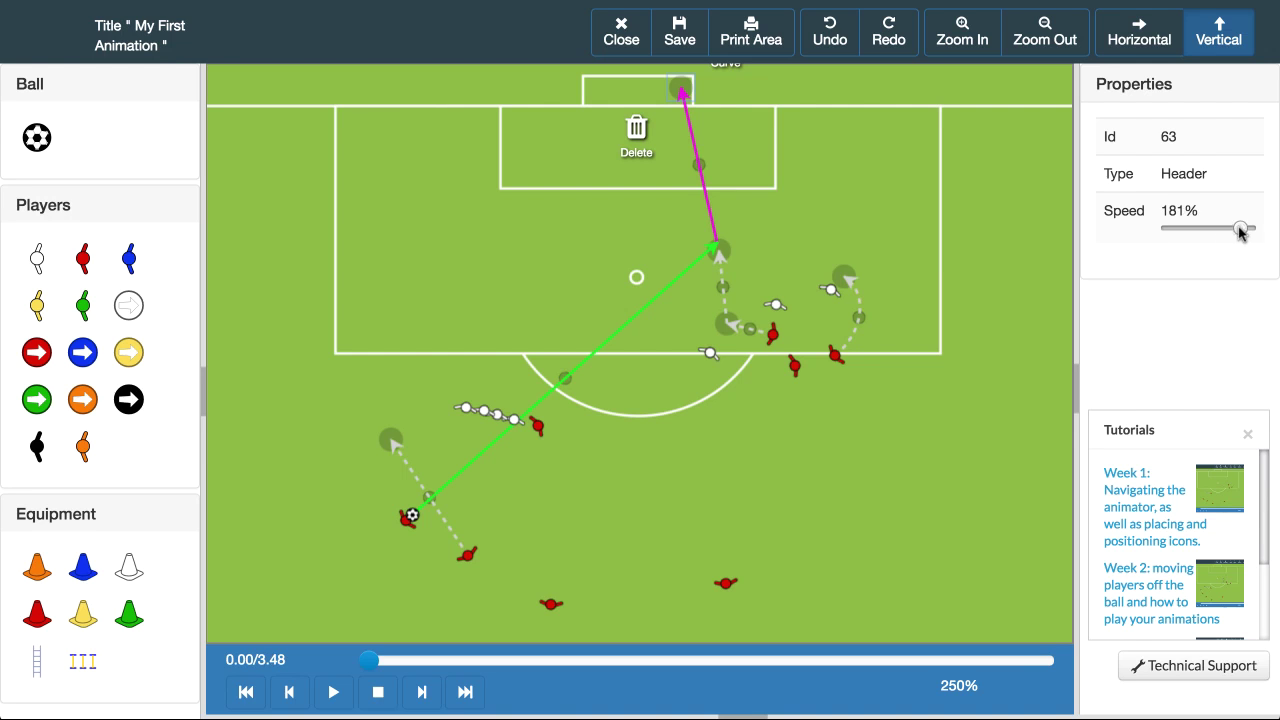
{"action": "left_click", "coordinate": [687, 164]}
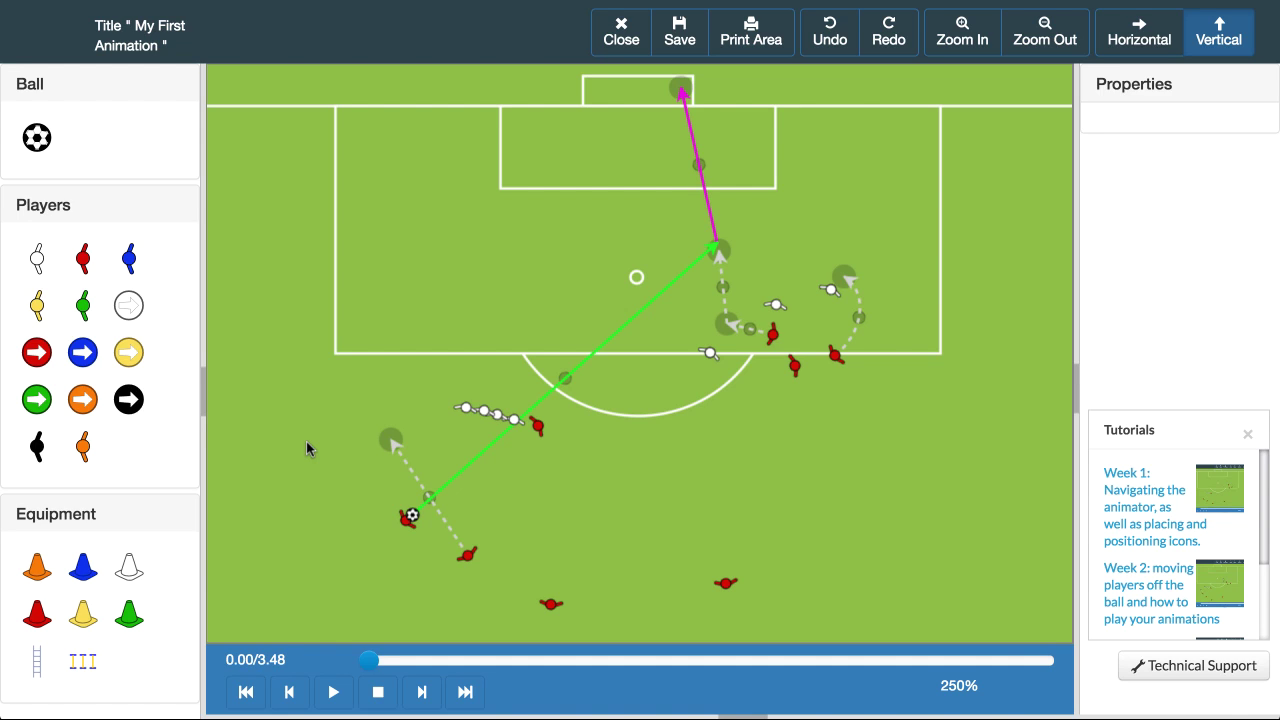
Step: Delete the header toward goal and the overhead pass
{"action": "left_click", "coordinate": [679, 92]}
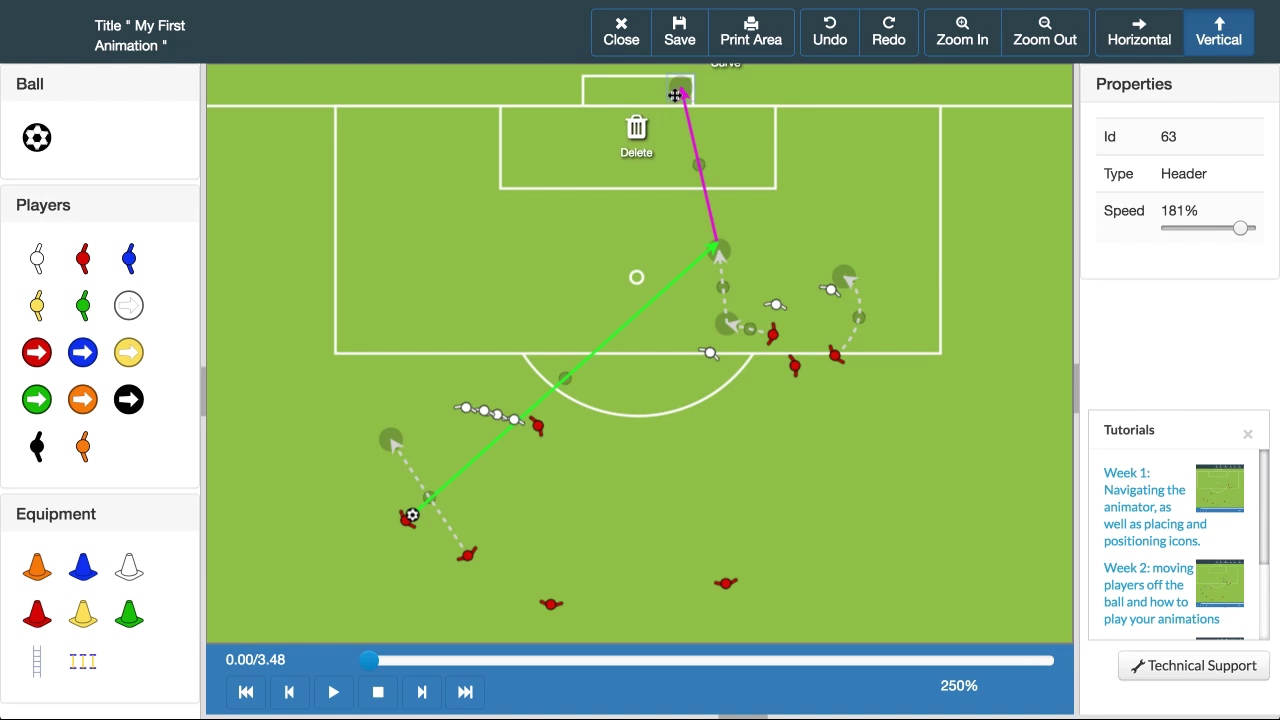
{"action": "left_click", "coordinate": [634, 130]}
{"action": "left_click", "coordinate": [720, 246]}
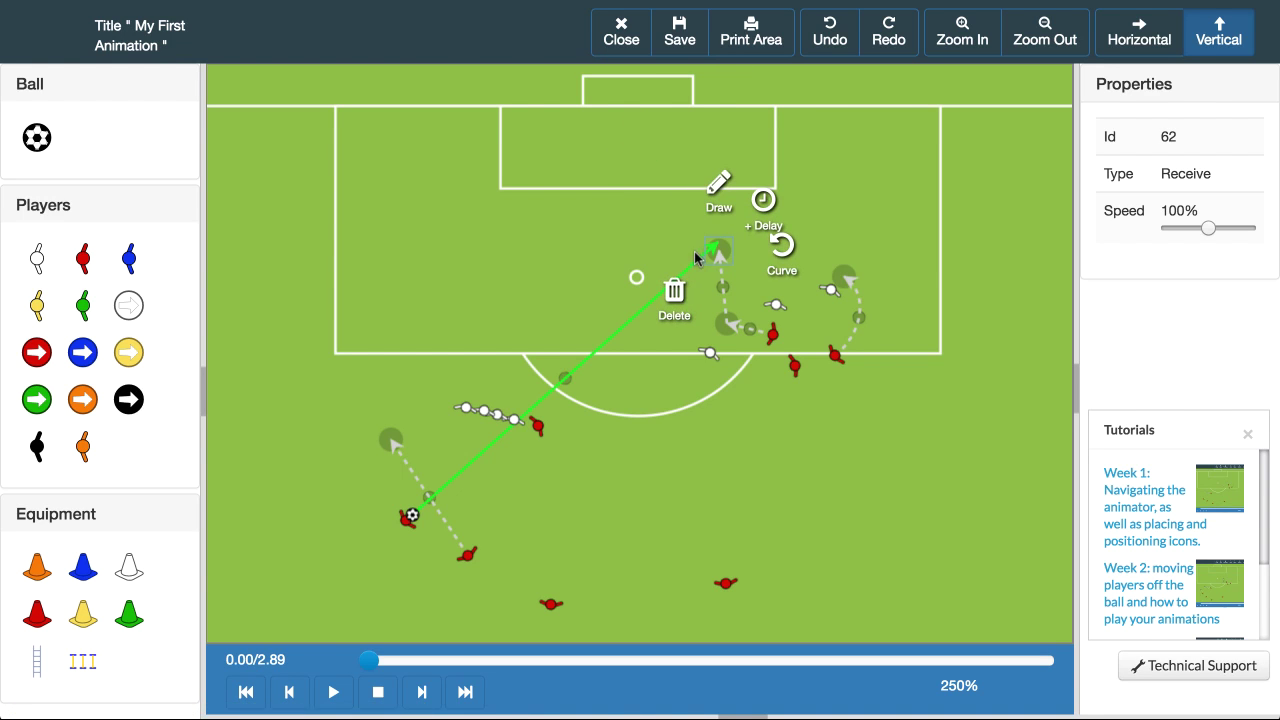
{"action": "left_click", "coordinate": [674, 290]}
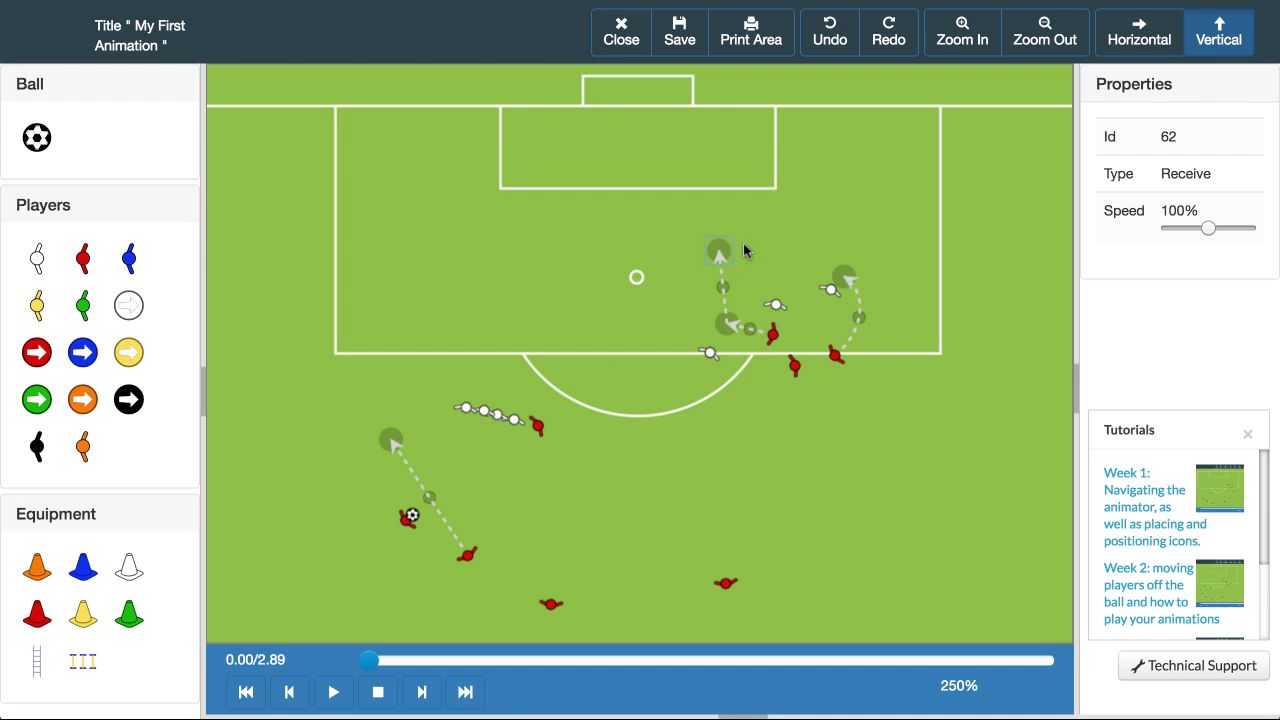
Step: Slow the run to 22% speed, then play the 2.89 s animation and rewind it
{"action": "left_click_drag", "start_coordinate": [1208, 228], "coordinate": [1183, 230]}
{"action": "left_click", "coordinate": [845, 278]}
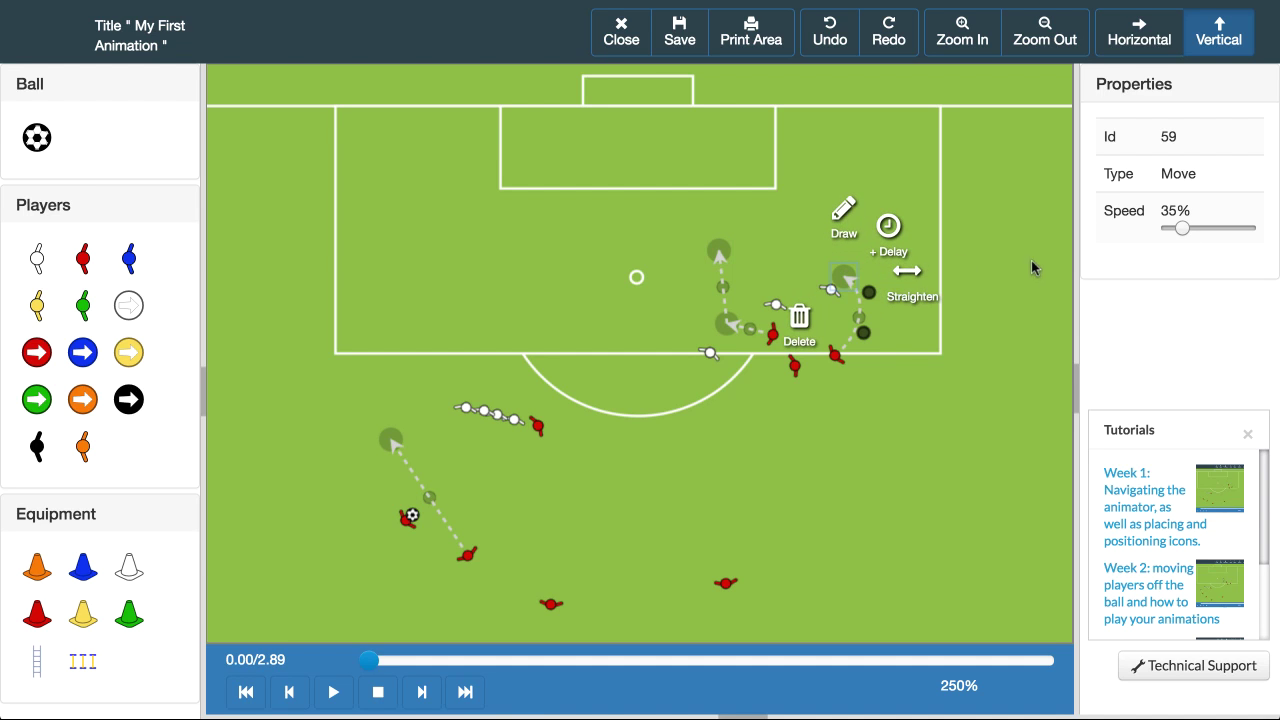
{"action": "left_click", "coordinate": [904, 370]}
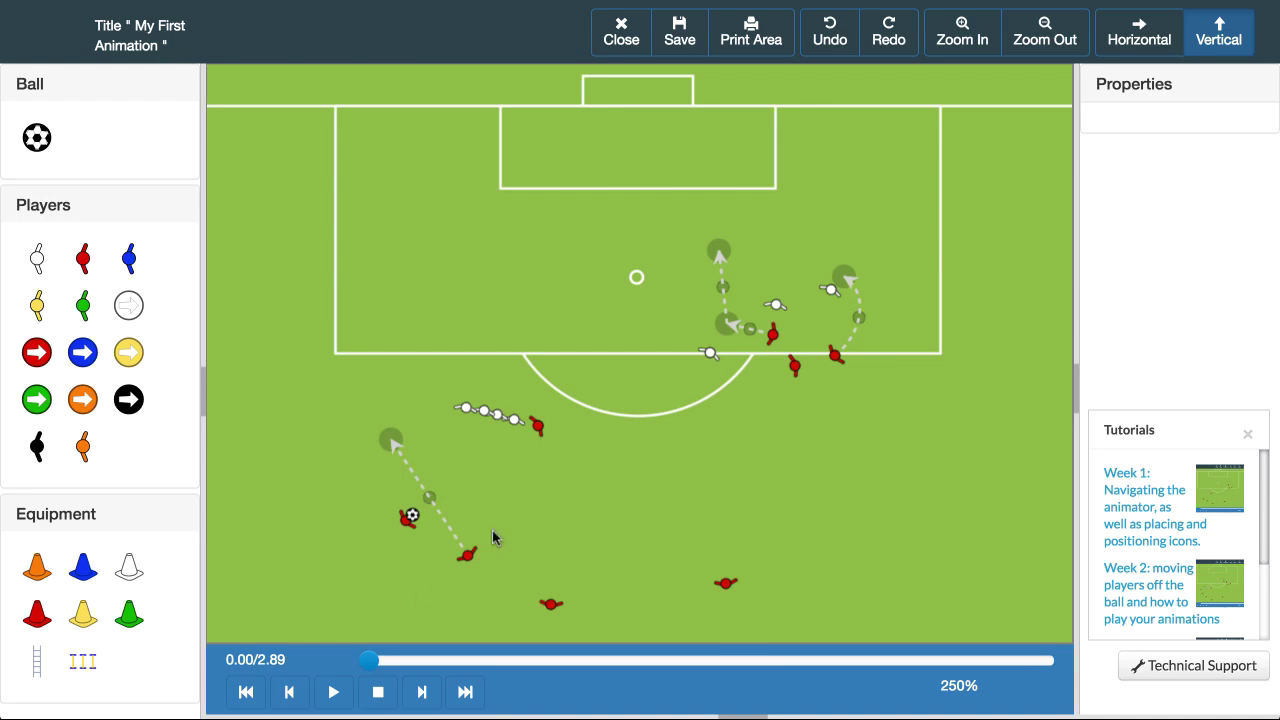
{"action": "left_click", "coordinate": [333, 692]}
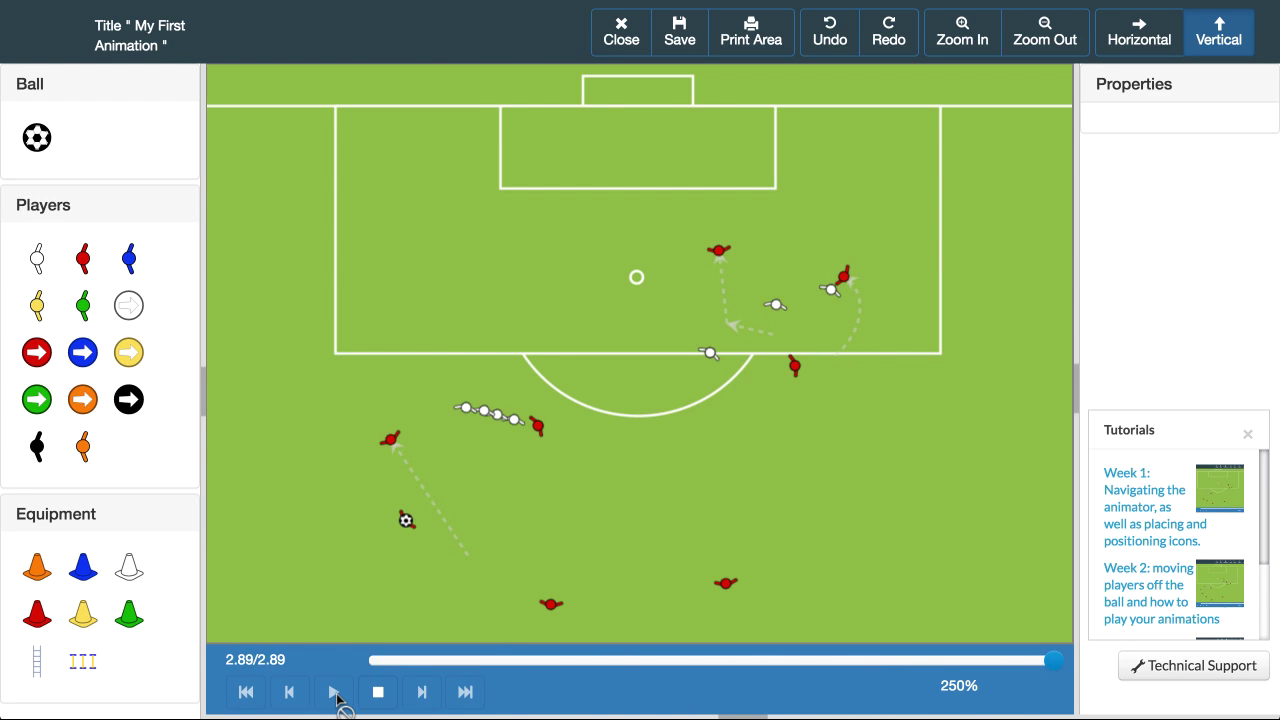
{"action": "left_click", "coordinate": [377, 692]}
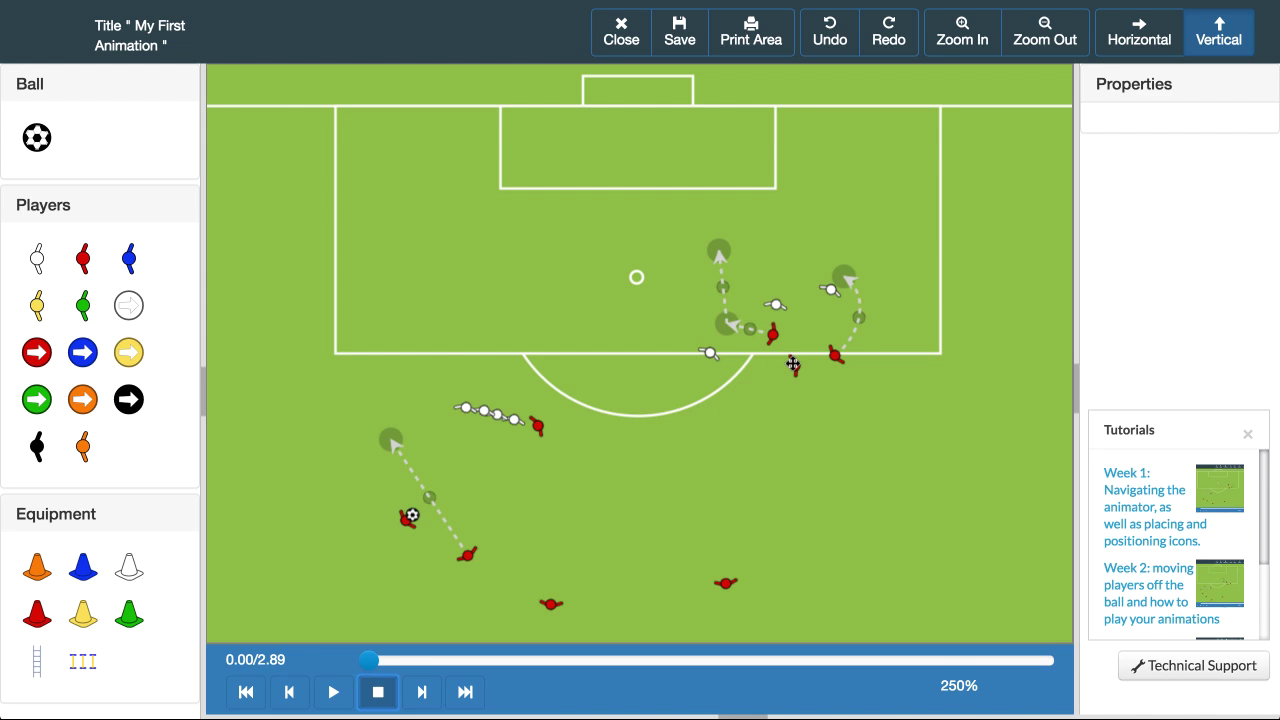
Step: Draw a run for the red player at the box edge toward the penalty arc
{"action": "left_click", "coordinate": [792, 363]}
{"action": "left_click", "coordinate": [795, 312]}
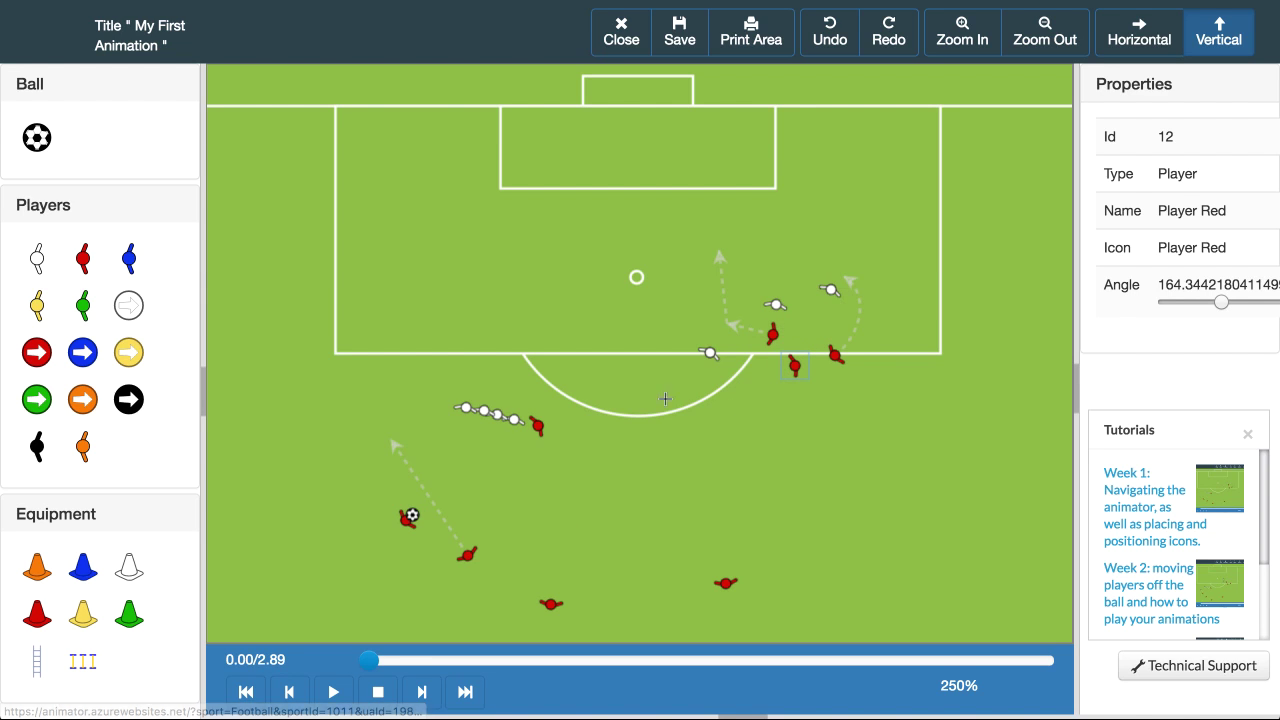
{"action": "left_click", "coordinate": [640, 409]}
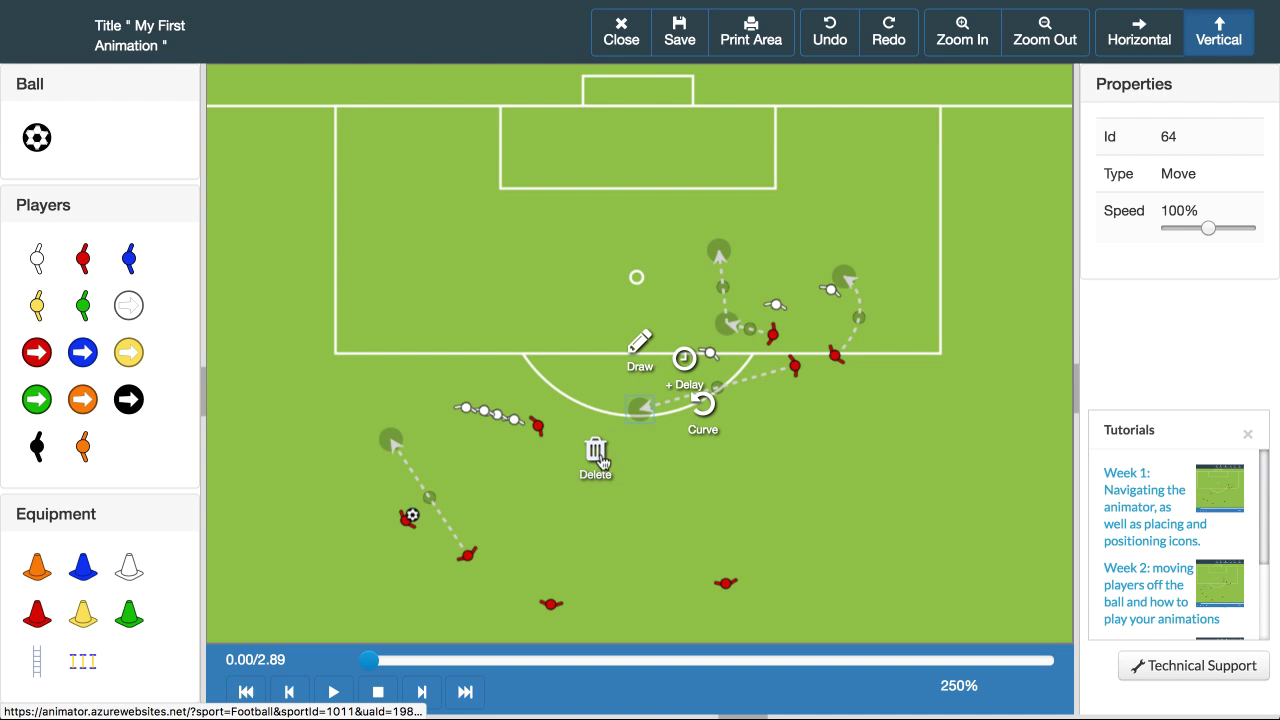
{"action": "left_click", "coordinate": [682, 358]}
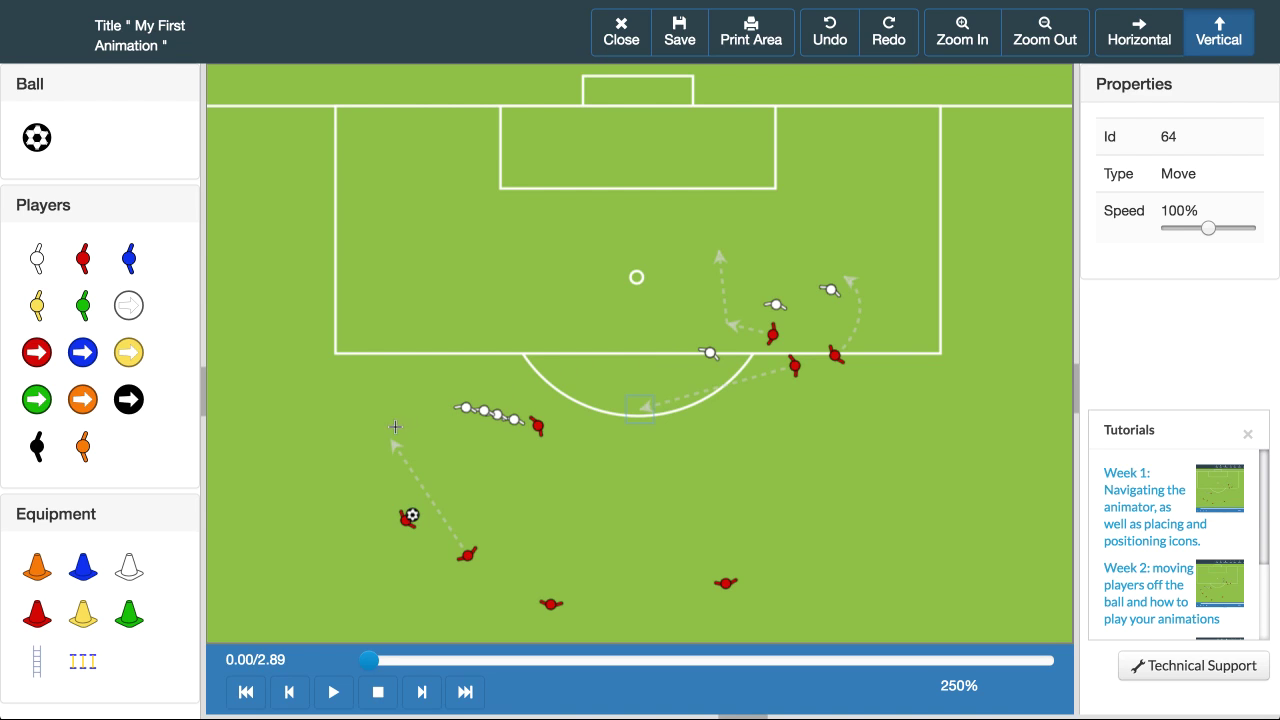
Step: Link the left runner's end point to the new run with a dotted line and replay the animation
{"action": "left_click_drag", "start_coordinate": [389, 437], "coordinate": [640, 407]}
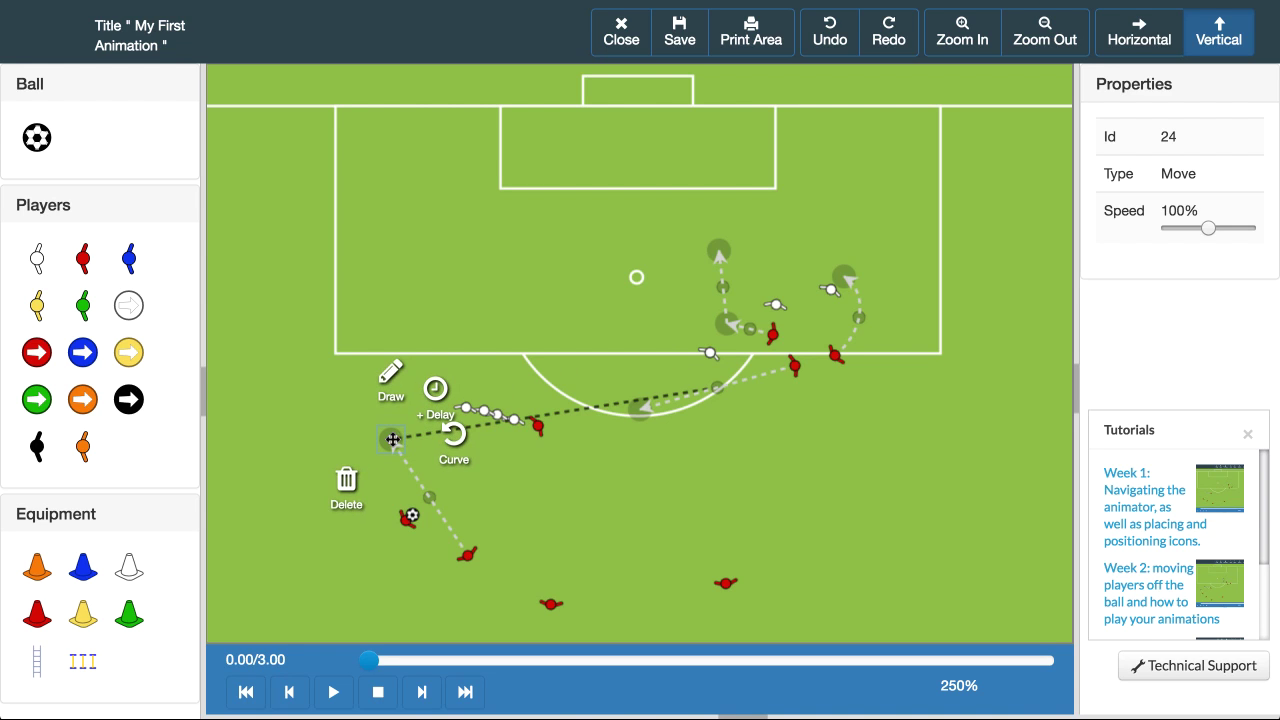
{"action": "left_click", "coordinate": [471, 485]}
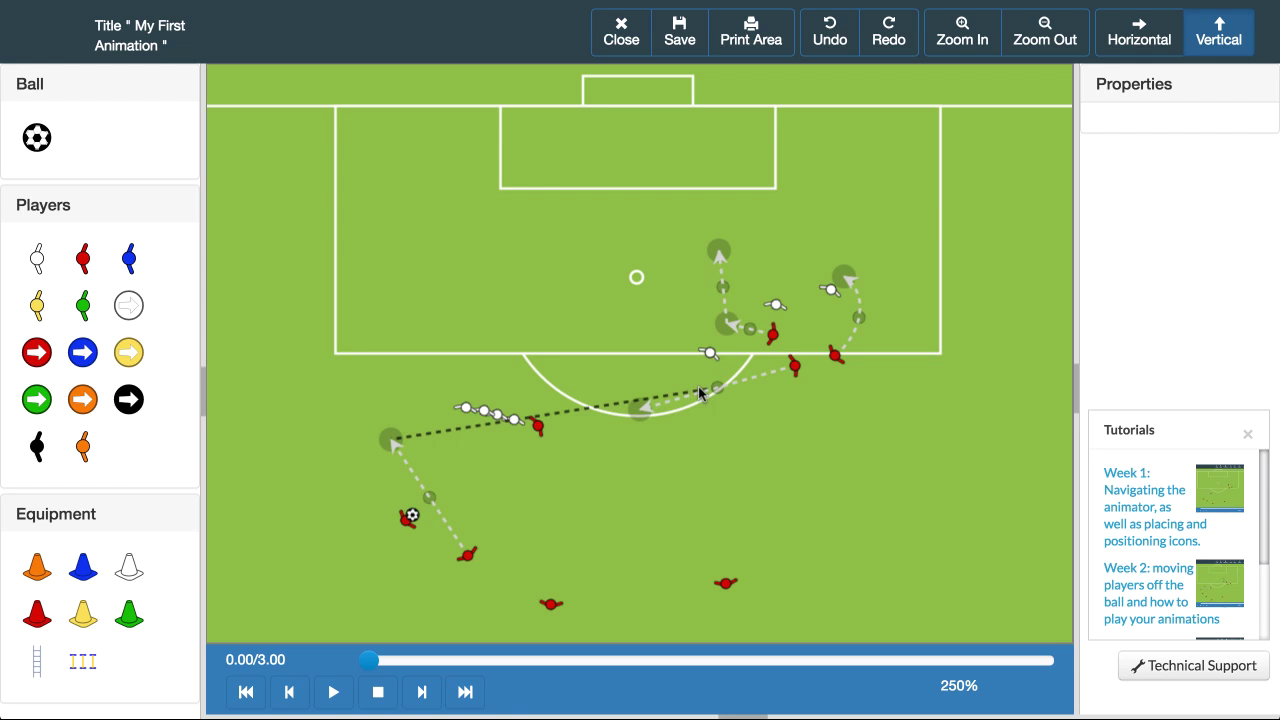
{"action": "left_click", "coordinate": [333, 692]}
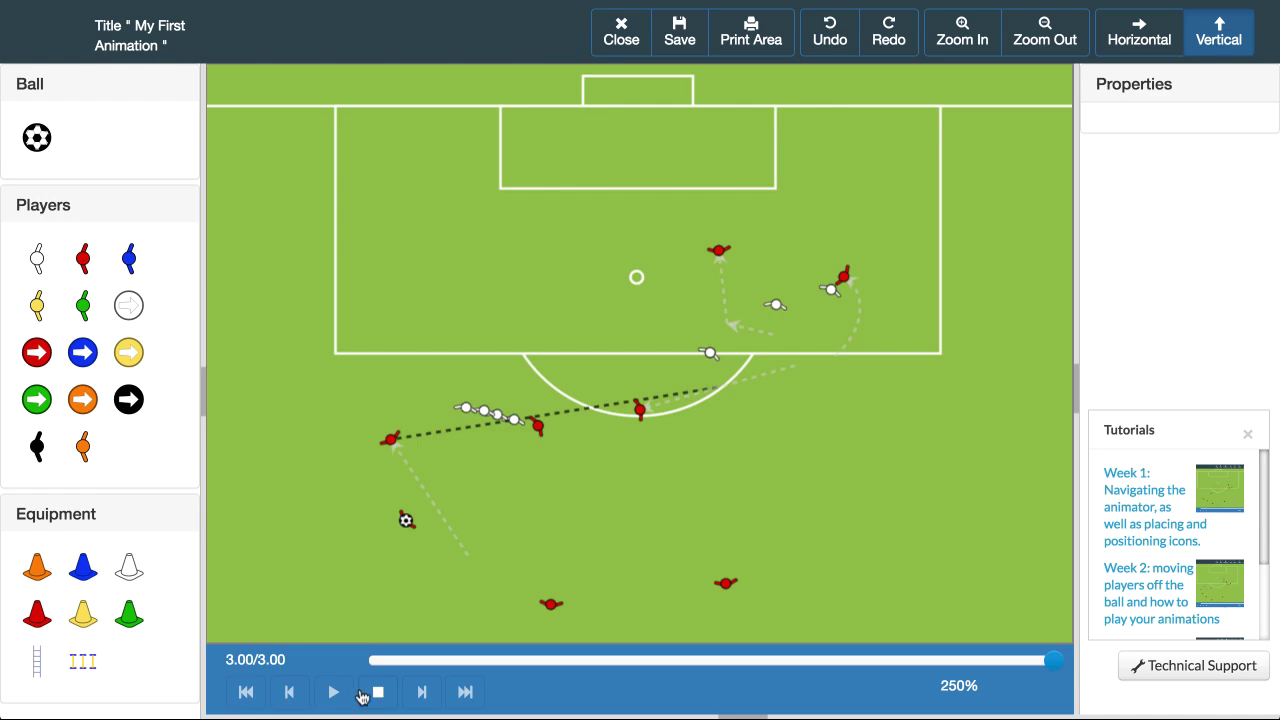
{"action": "left_click", "coordinate": [377, 692]}
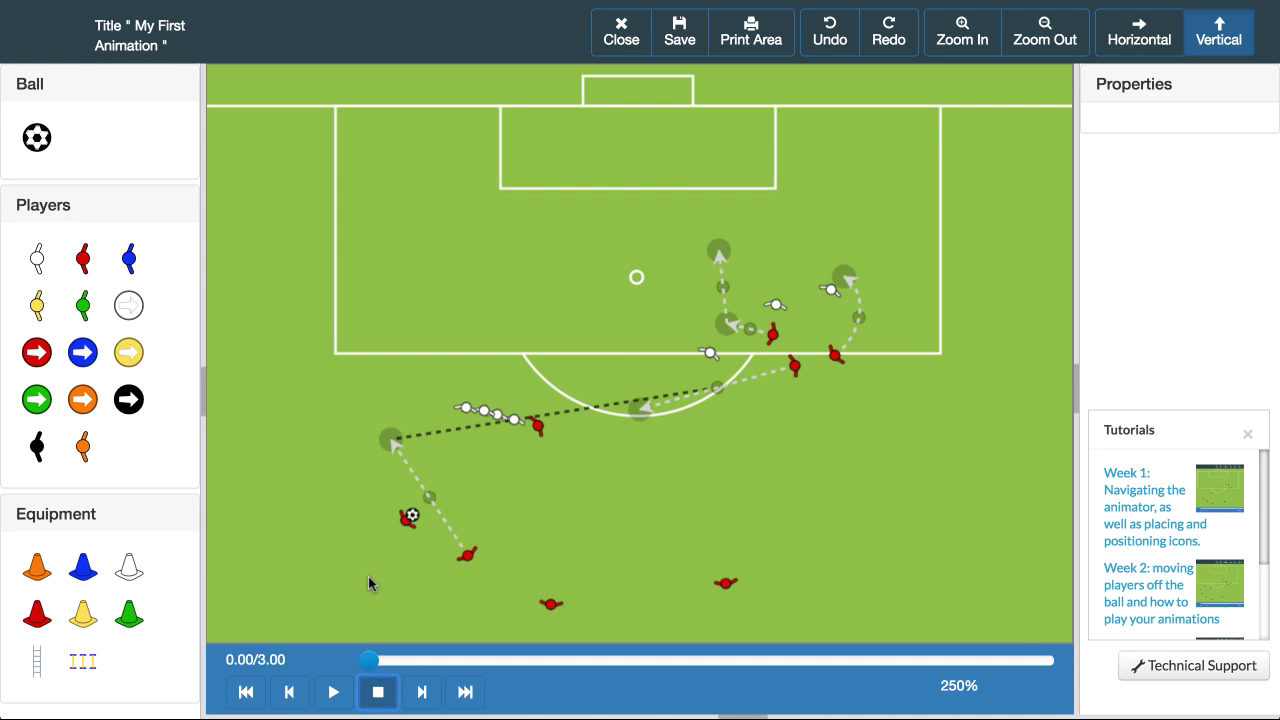
{"action": "left_click", "coordinate": [533, 426]}
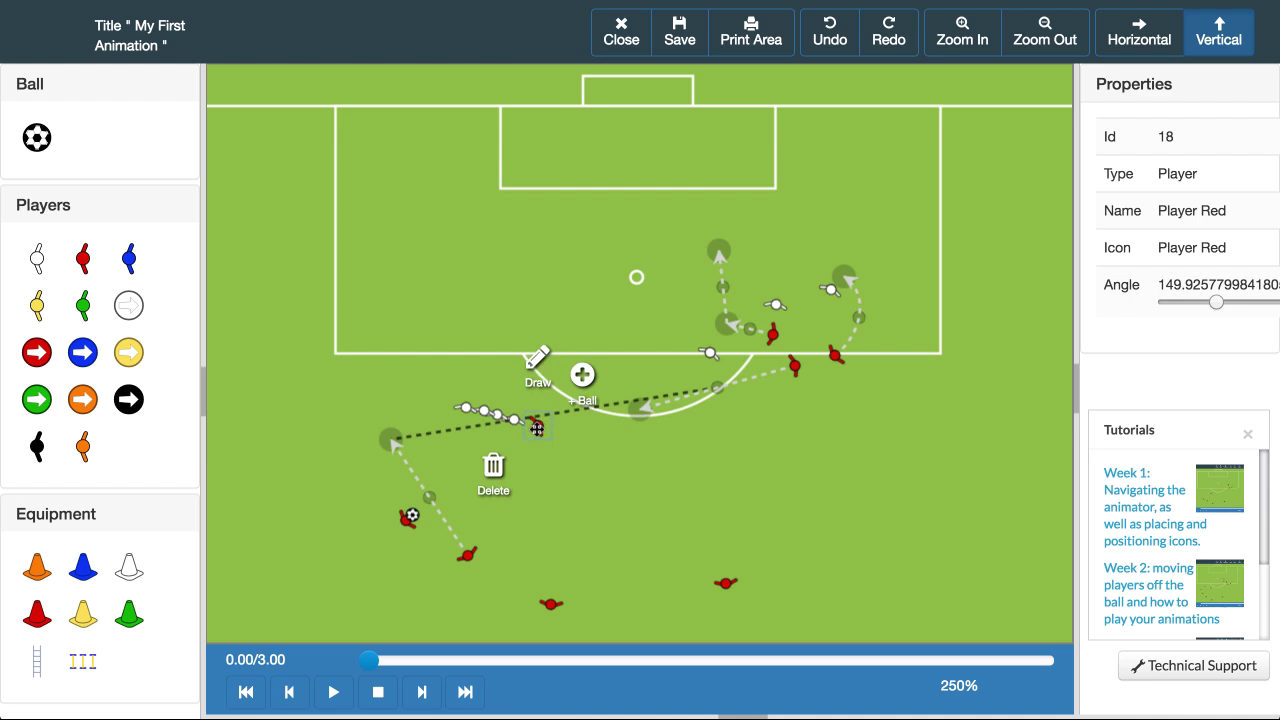
Step: Give the red player beside the white defenders a short curved run up and to the left
{"action": "left_click", "coordinate": [537, 362]}
{"action": "left_click", "coordinate": [461, 458]}
{"action": "left_click", "coordinate": [533, 466]}
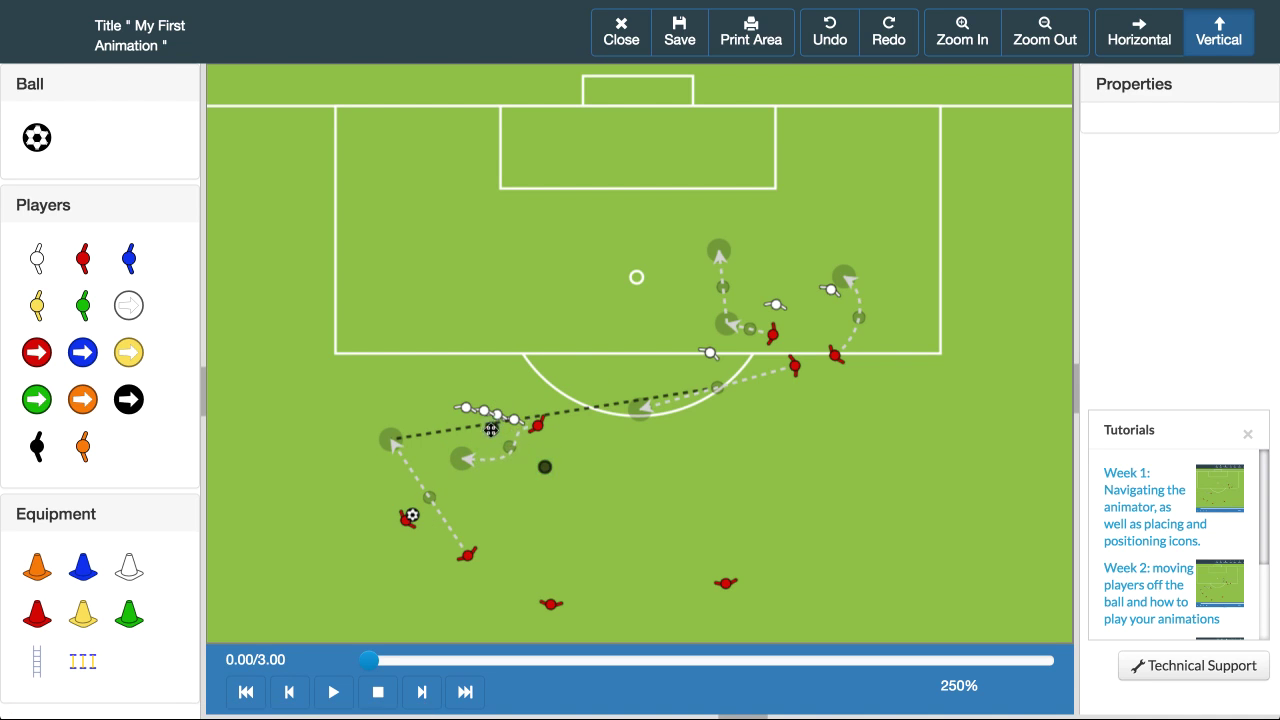
{"action": "left_click", "coordinate": [462, 457]}
{"action": "left_click_drag", "start_coordinate": [462, 457], "coordinate": [437, 410]}
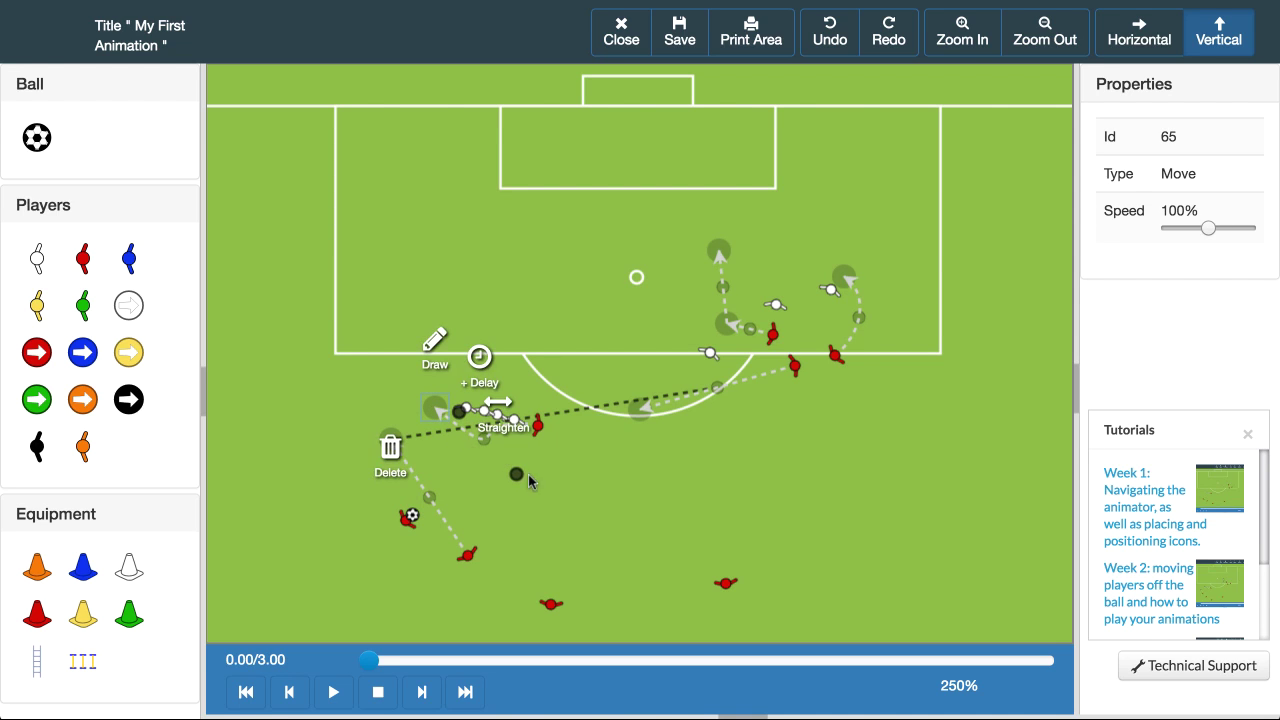
{"action": "mouse_move", "coordinate": [517, 473]}
{"action": "left_mouse_down"}
{"action": "mouse_move", "coordinate": [434, 449]}
{"action": "mouse_move", "coordinate": [517, 440]}
{"action": "mouse_move", "coordinate": [492, 445]}
{"action": "left_mouse_up"}
{"action": "left_click", "coordinate": [459, 434]}
{"action": "left_click", "coordinate": [459, 434]}
{"action": "left_click", "coordinate": [492, 449]}
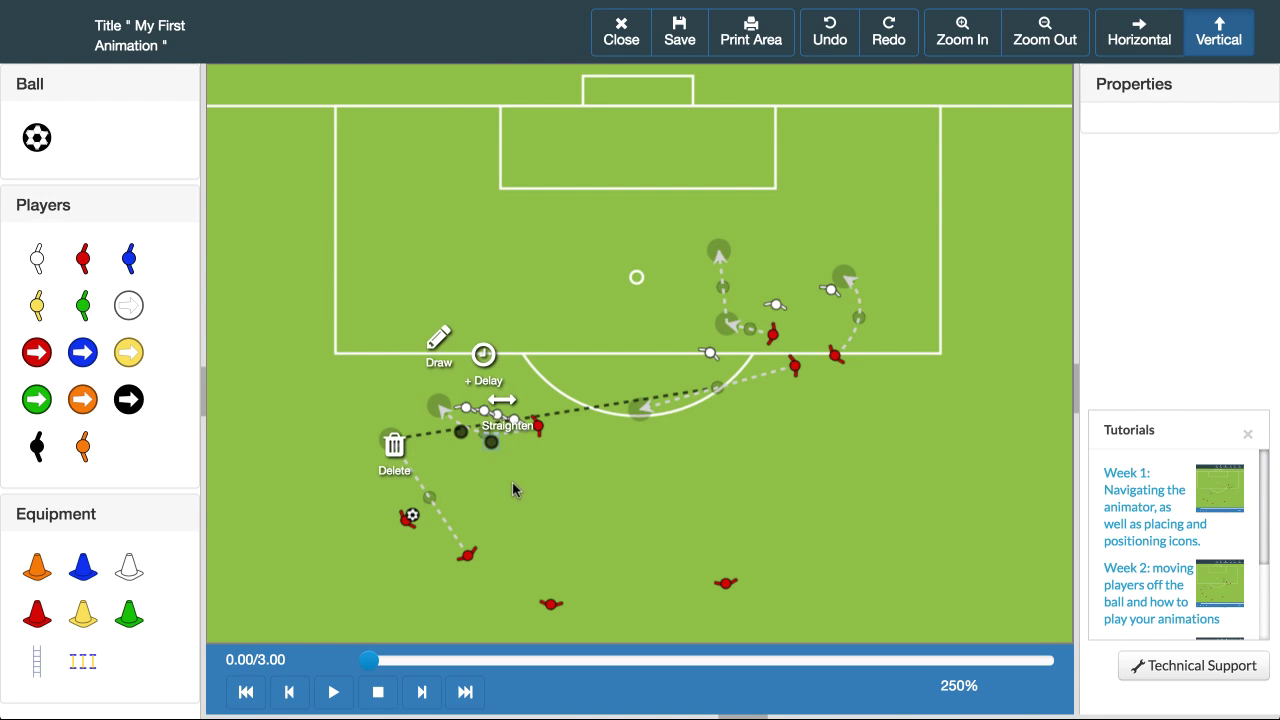
{"action": "left_click", "coordinate": [484, 356]}
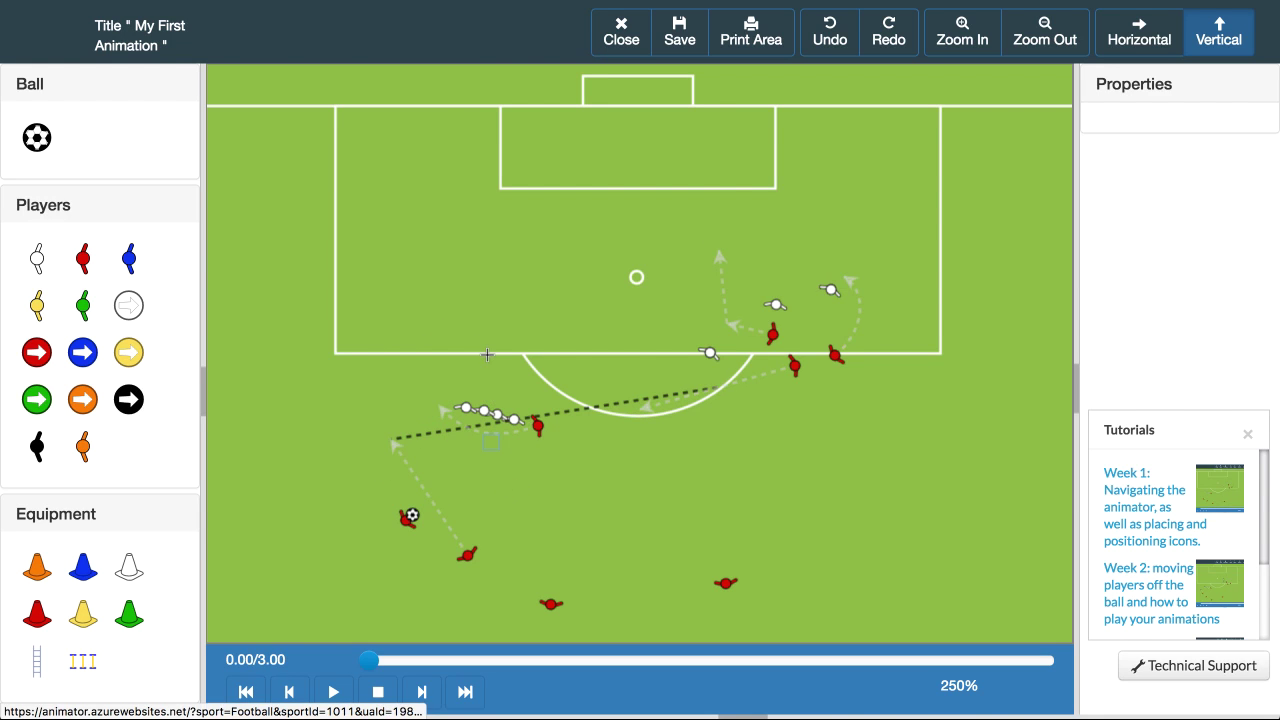
Step: Check the left runner's run, then play the 3.00 s animation and rewind it
{"action": "left_click", "coordinate": [393, 441]}
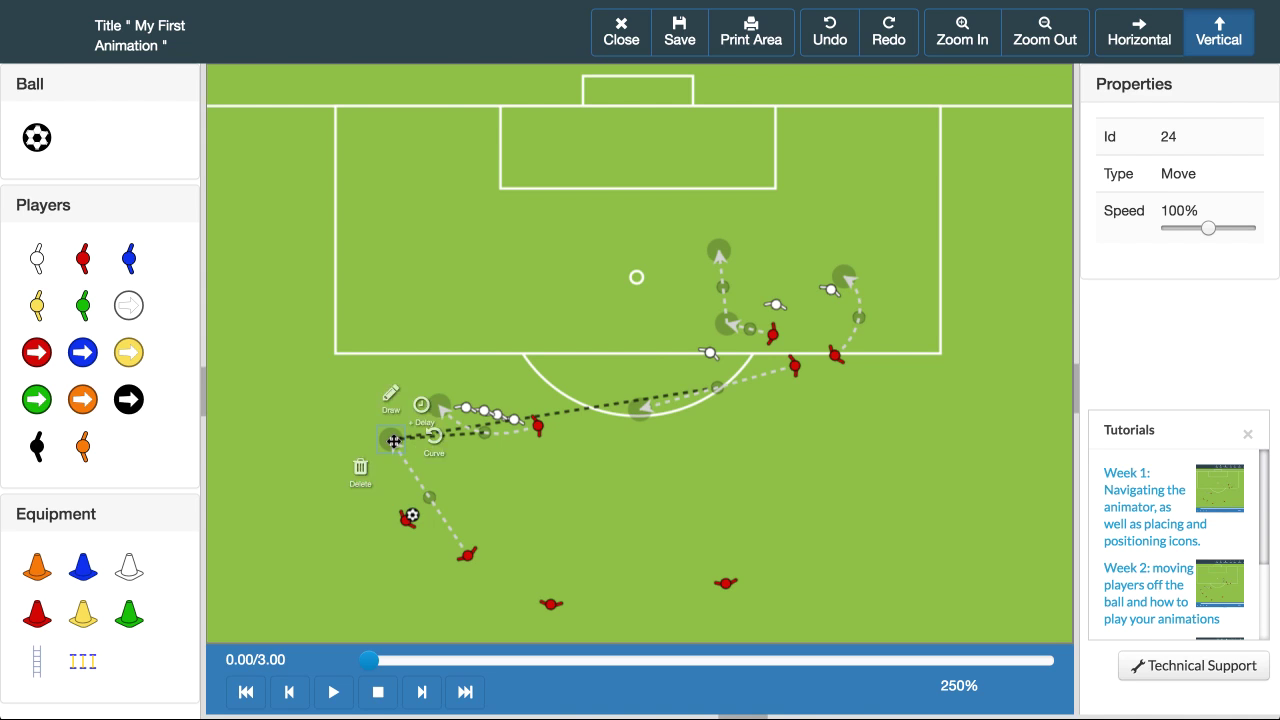
{"action": "left_click", "coordinate": [505, 499]}
{"action": "left_click", "coordinate": [333, 692]}
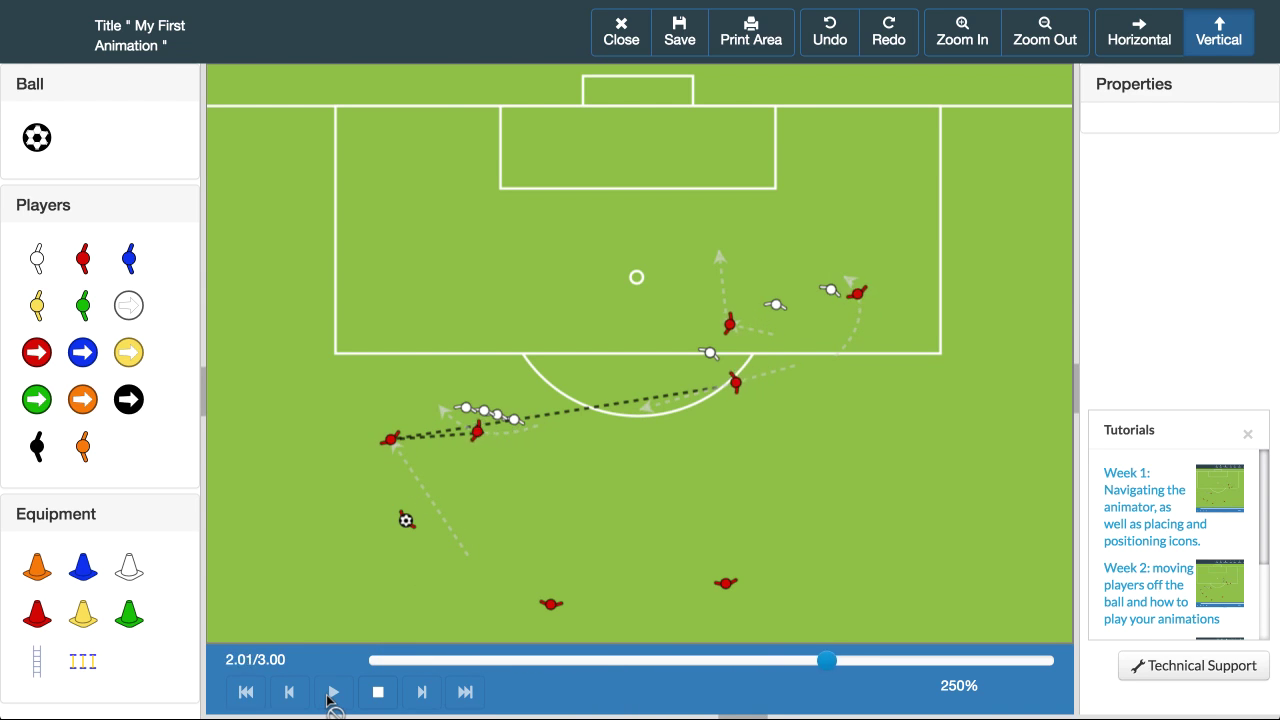
{"action": "left_click", "coordinate": [378, 692]}
{"action": "left_click", "coordinate": [437, 413]}
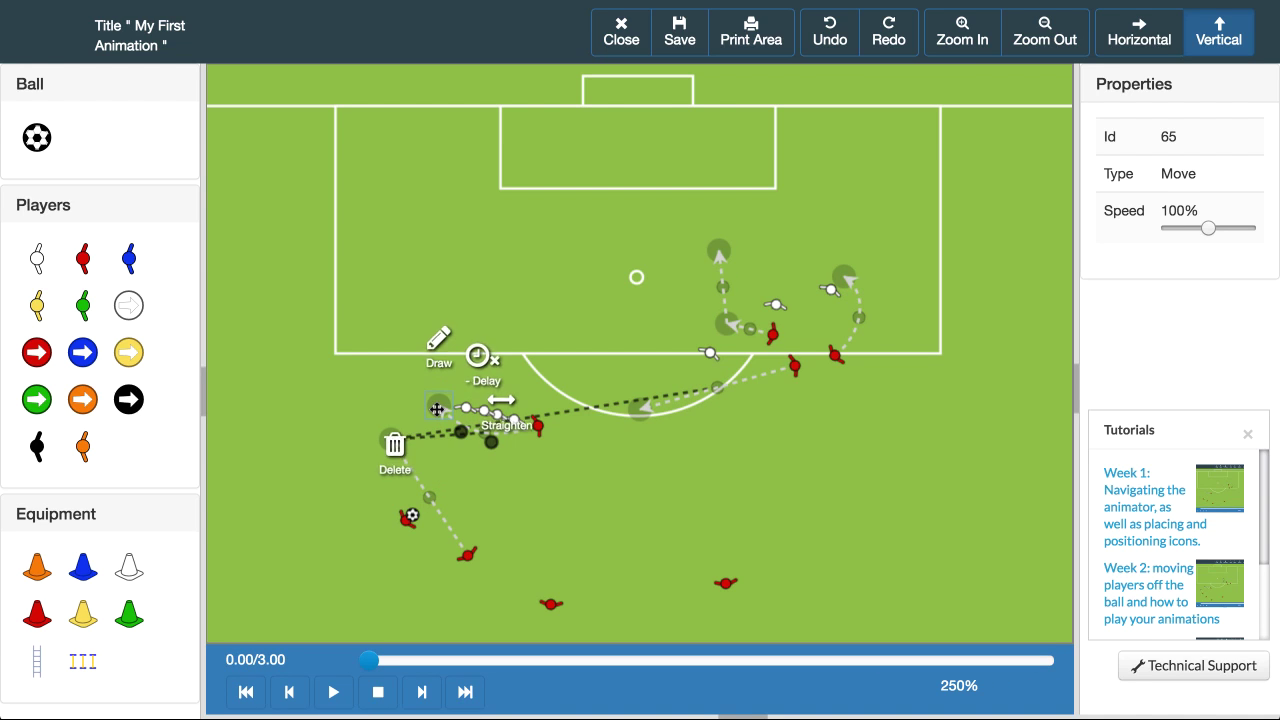
{"action": "left_click", "coordinate": [478, 358]}
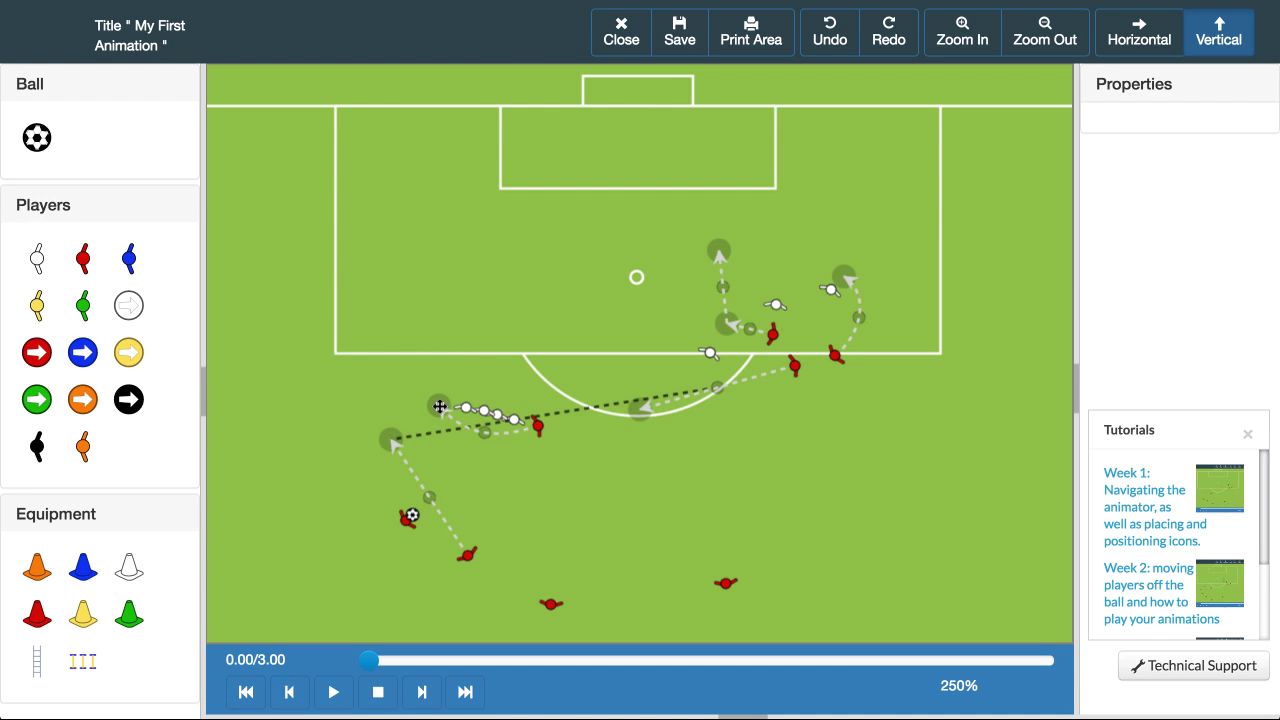
{"action": "left_click", "coordinate": [333, 691]}
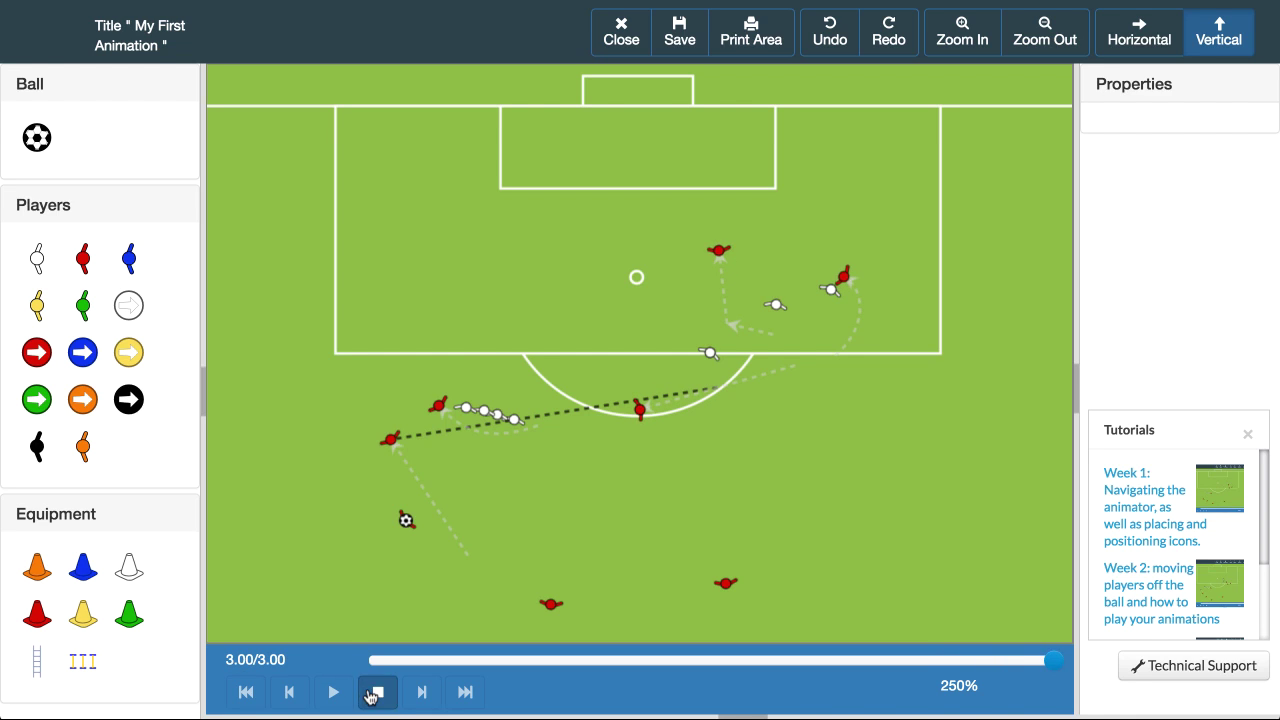
{"action": "left_click", "coordinate": [377, 690]}
{"action": "left_click", "coordinate": [438, 405]}
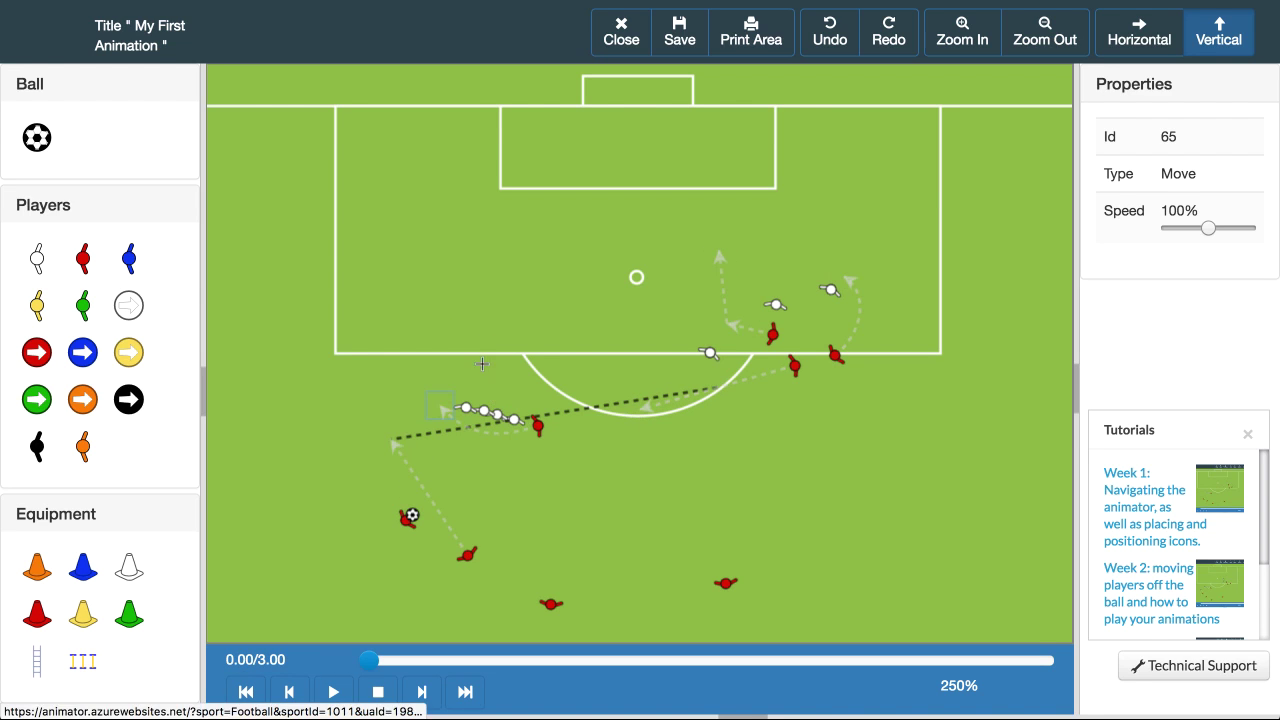
{"action": "left_click", "coordinate": [394, 441]}
{"action": "left_click", "coordinate": [574, 497]}
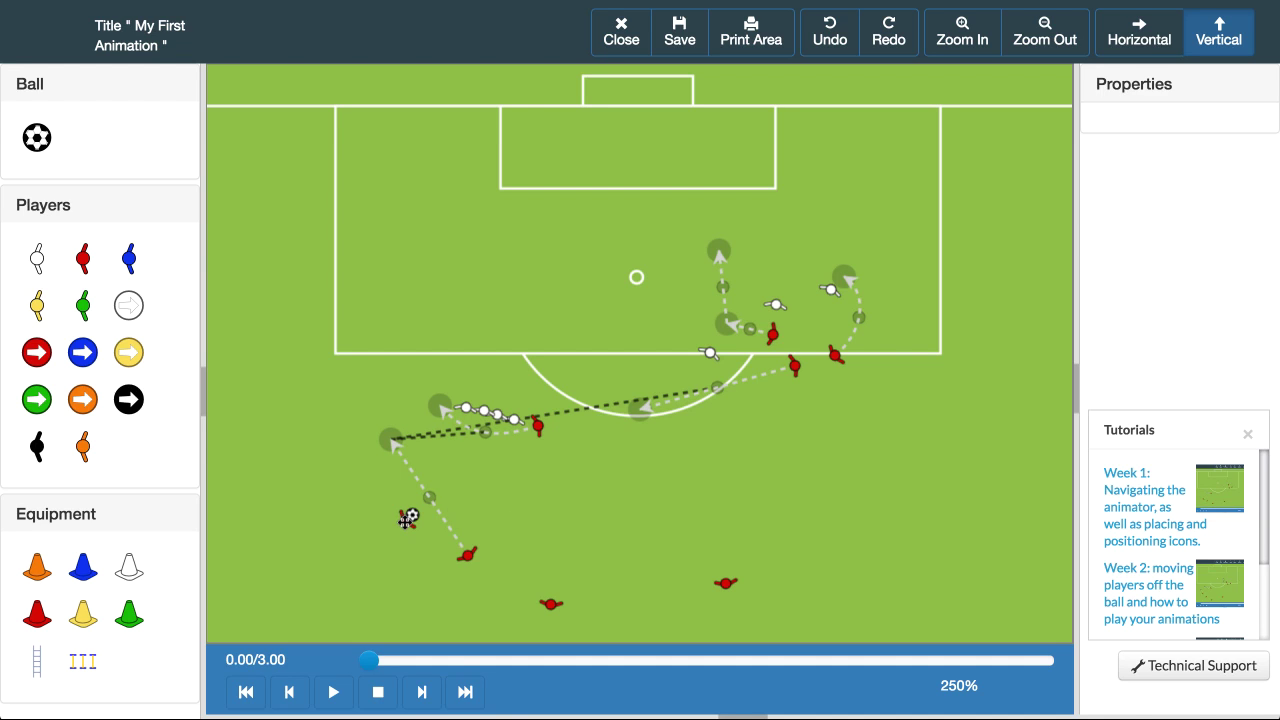
{"action": "left_click", "coordinate": [407, 518]}
Step: Draw a blue pass from the ball carrier to the run's end at the penalty arc and play it
{"action": "left_click", "coordinate": [406, 453]}
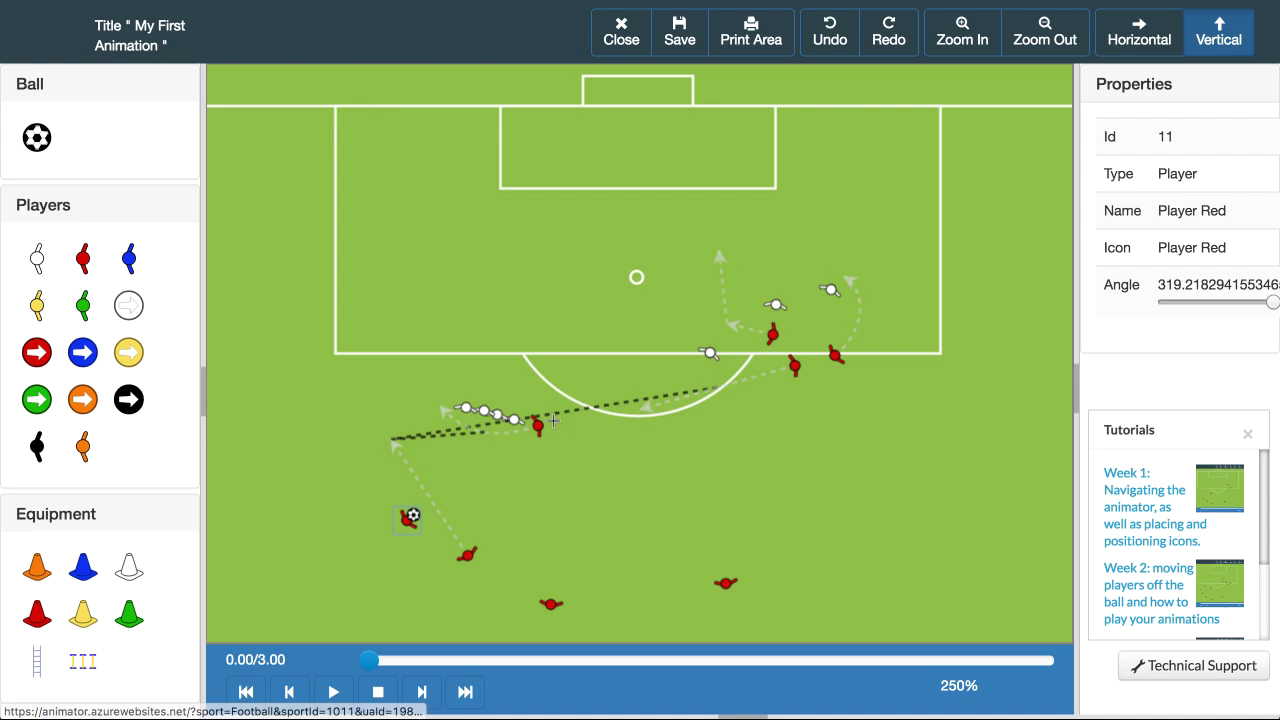
{"action": "left_click", "coordinate": [640, 410]}
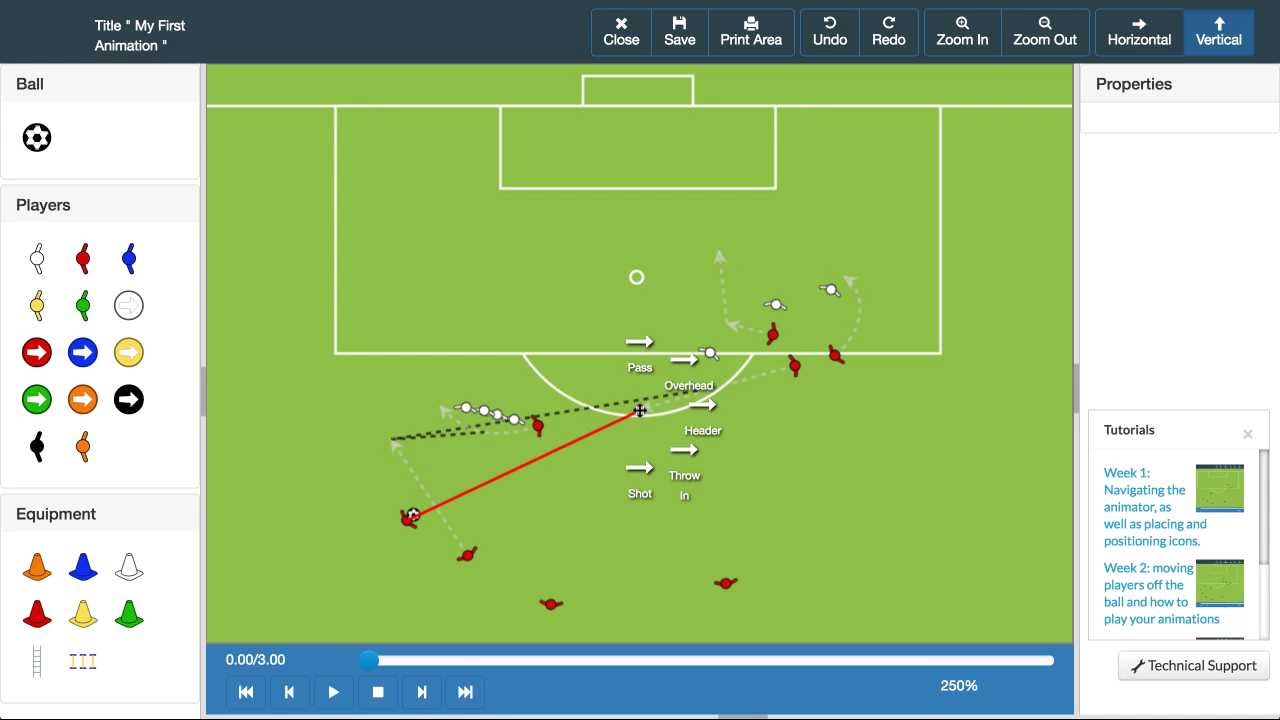
{"action": "left_click", "coordinate": [639, 357]}
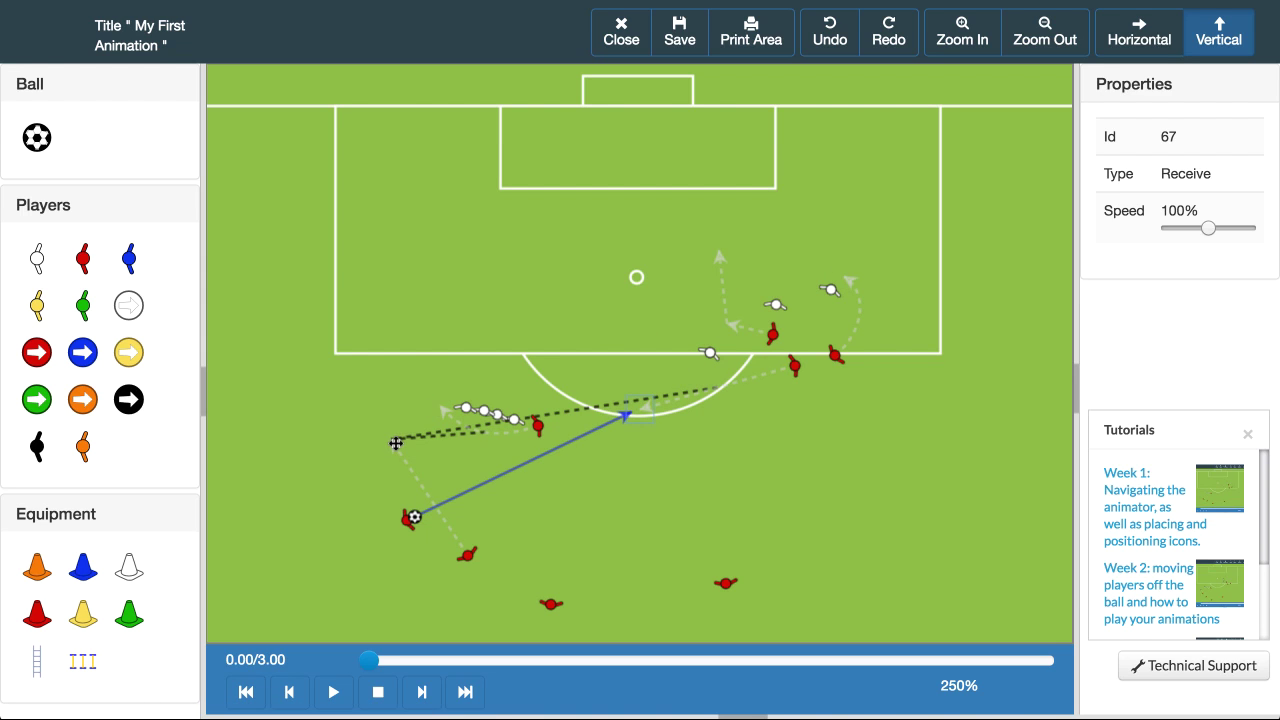
{"action": "left_click", "coordinate": [396, 443]}
{"action": "left_click", "coordinate": [398, 444]}
{"action": "left_click", "coordinate": [631, 500]}
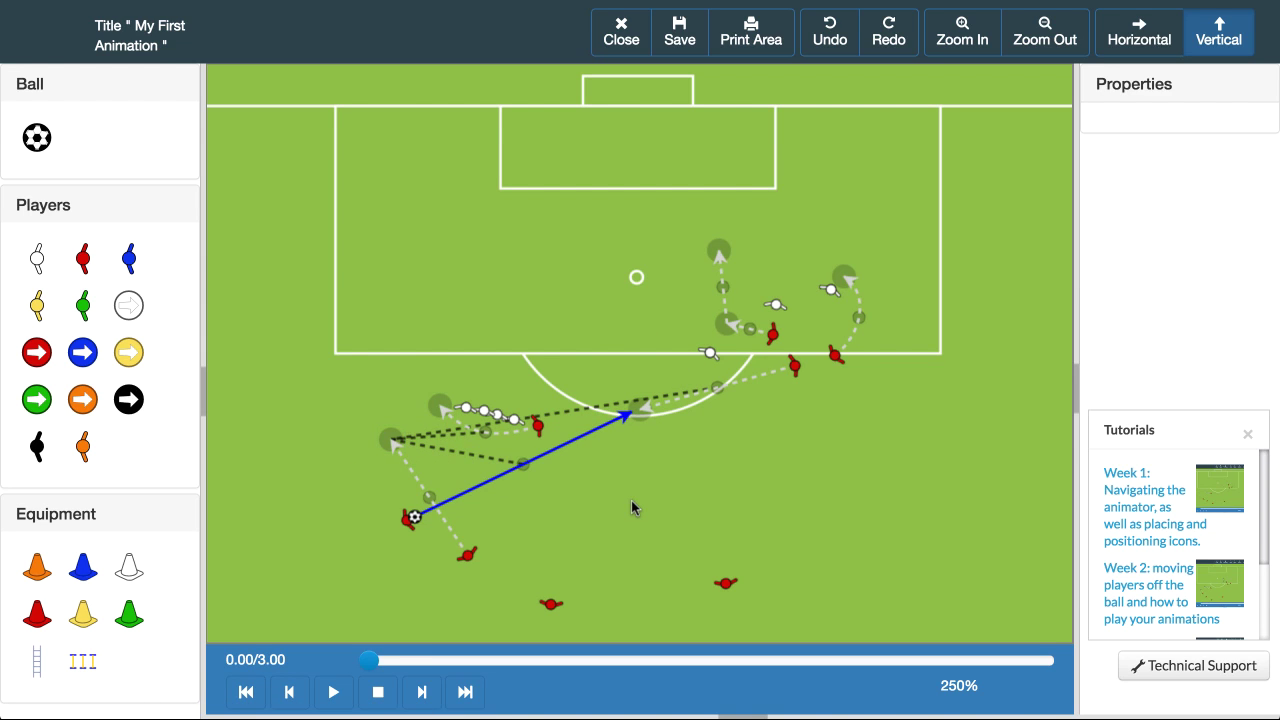
{"action": "left_click", "coordinate": [333, 691]}
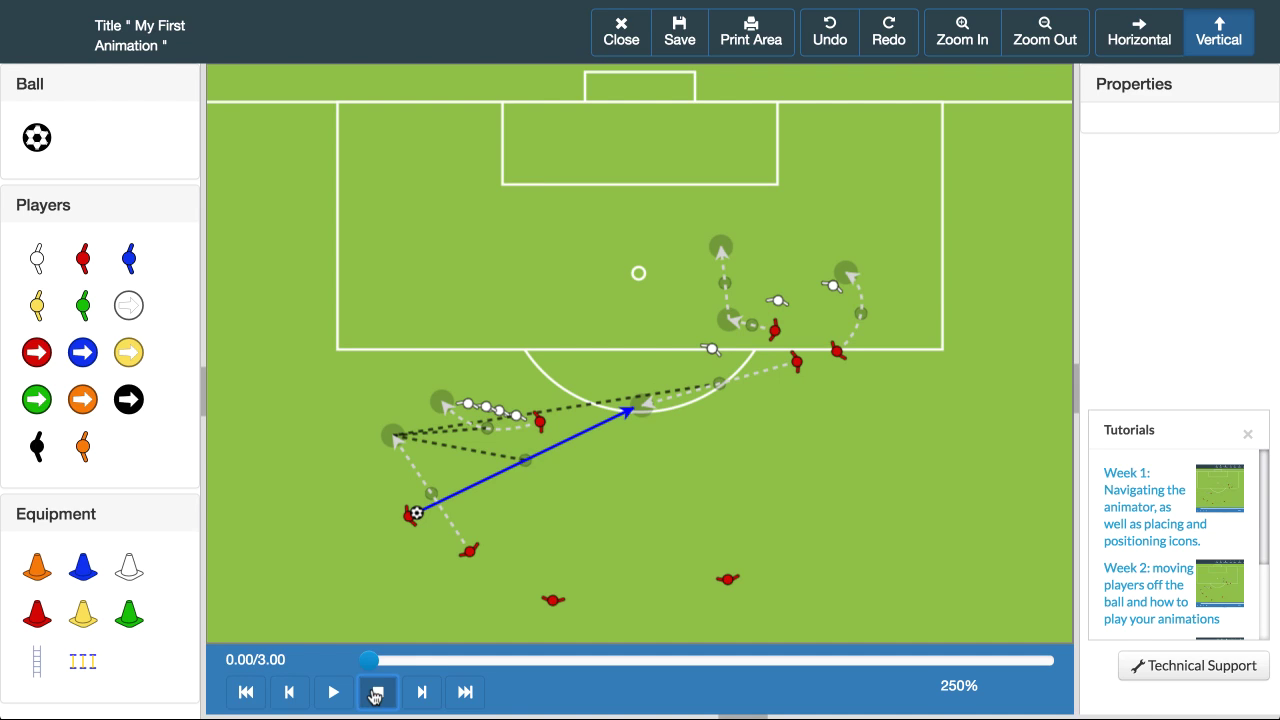
Step: Add a second blue pass from the first pass's receiver into the penalty area
{"action": "left_click", "coordinate": [634, 402]}
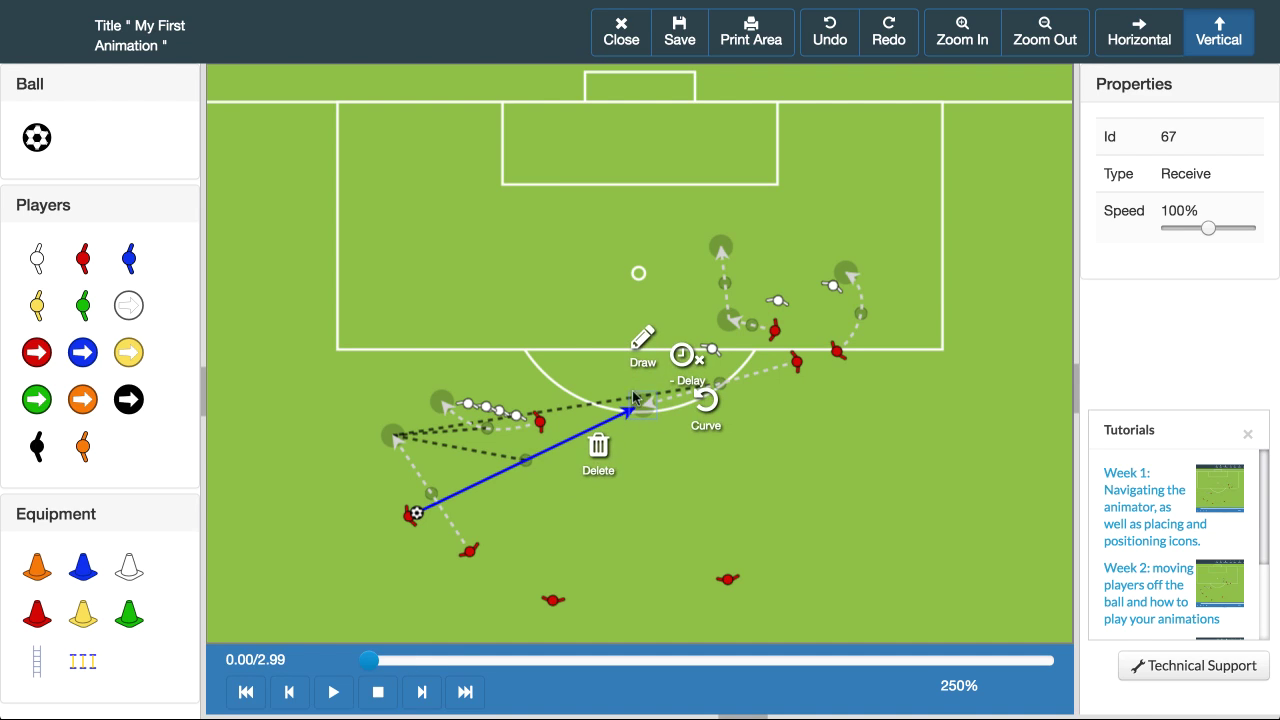
{"action": "left_click", "coordinate": [643, 345]}
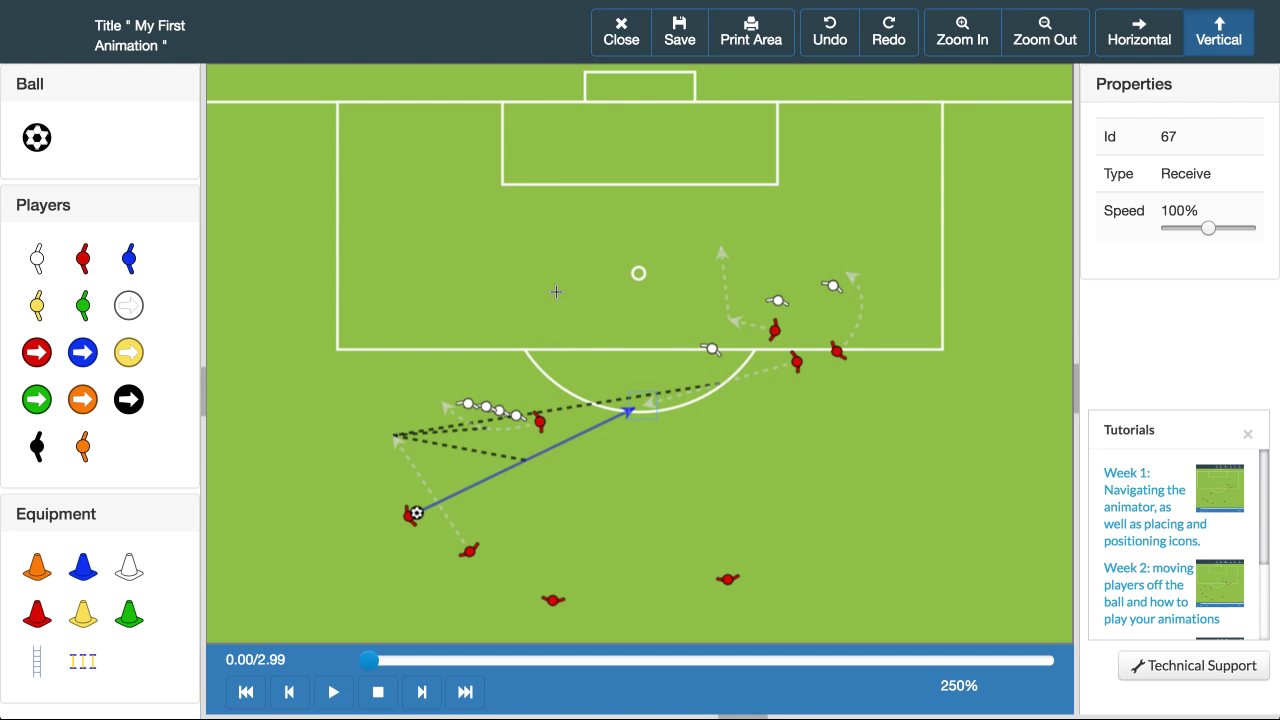
{"action": "left_click", "coordinate": [568, 297]}
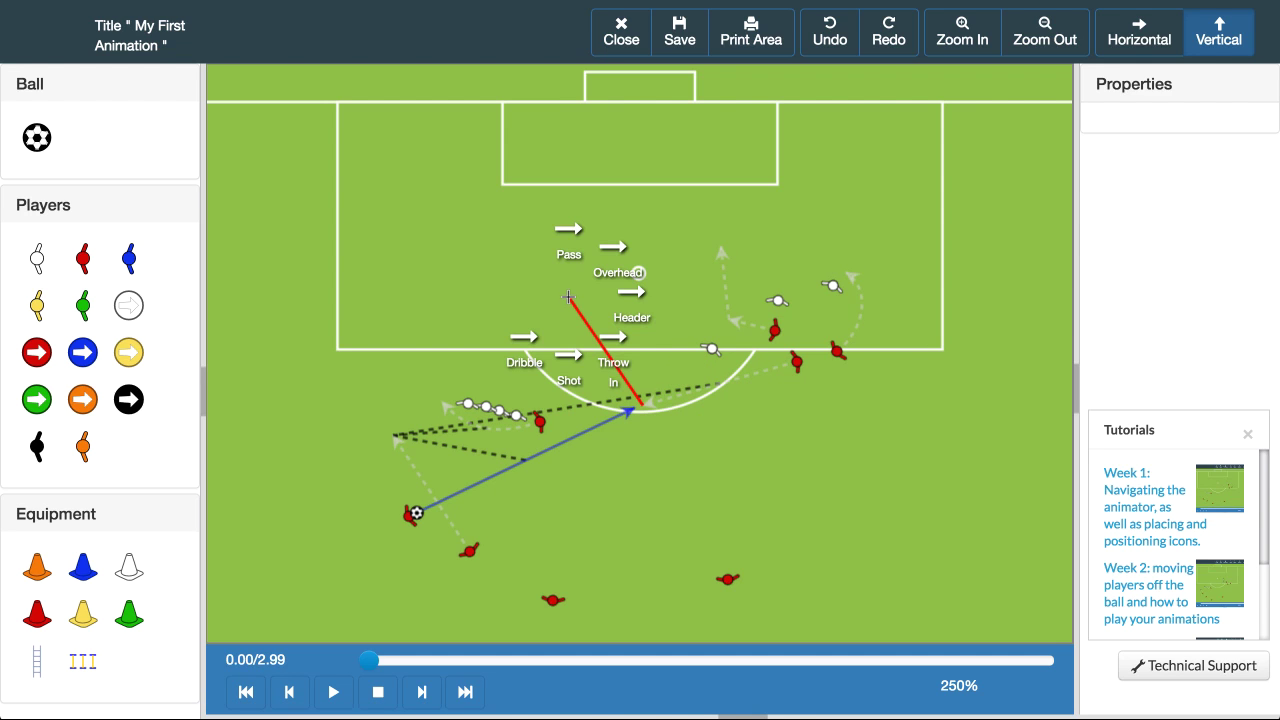
{"action": "left_click", "coordinate": [568, 250]}
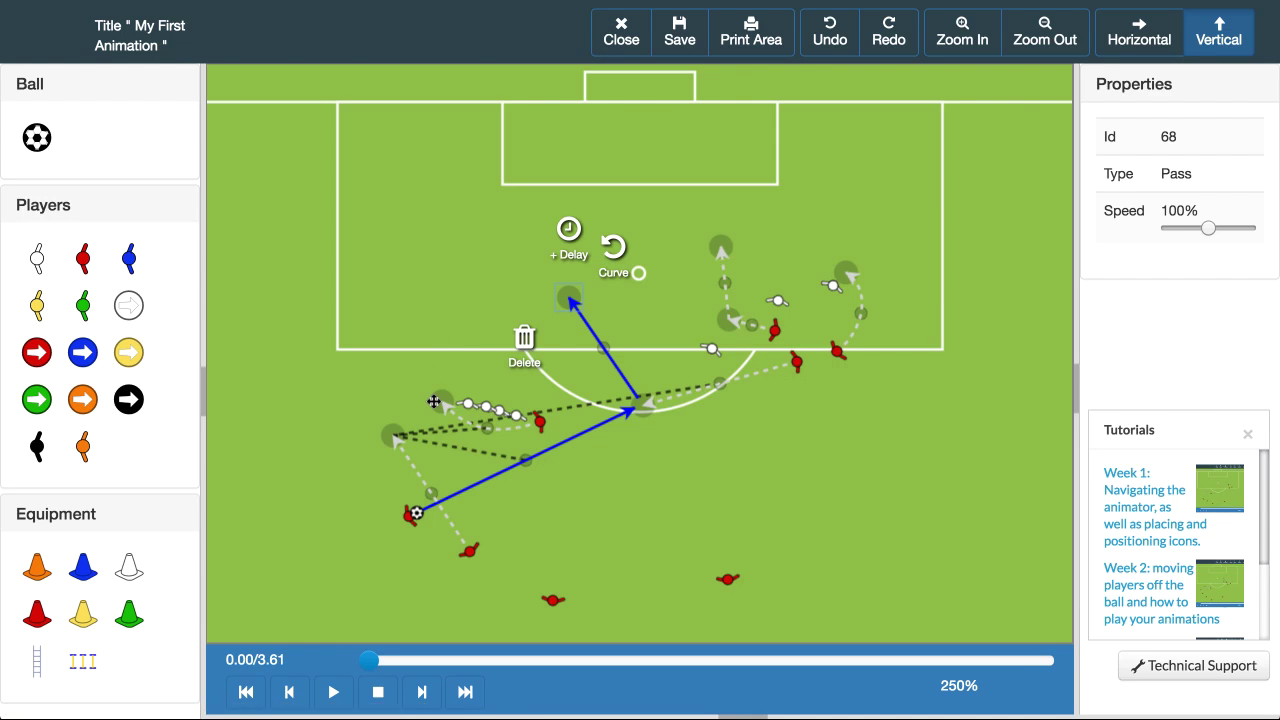
Step: Draw a red dashed run from the left player's run end to meet the second pass
{"action": "left_click", "coordinate": [437, 401]}
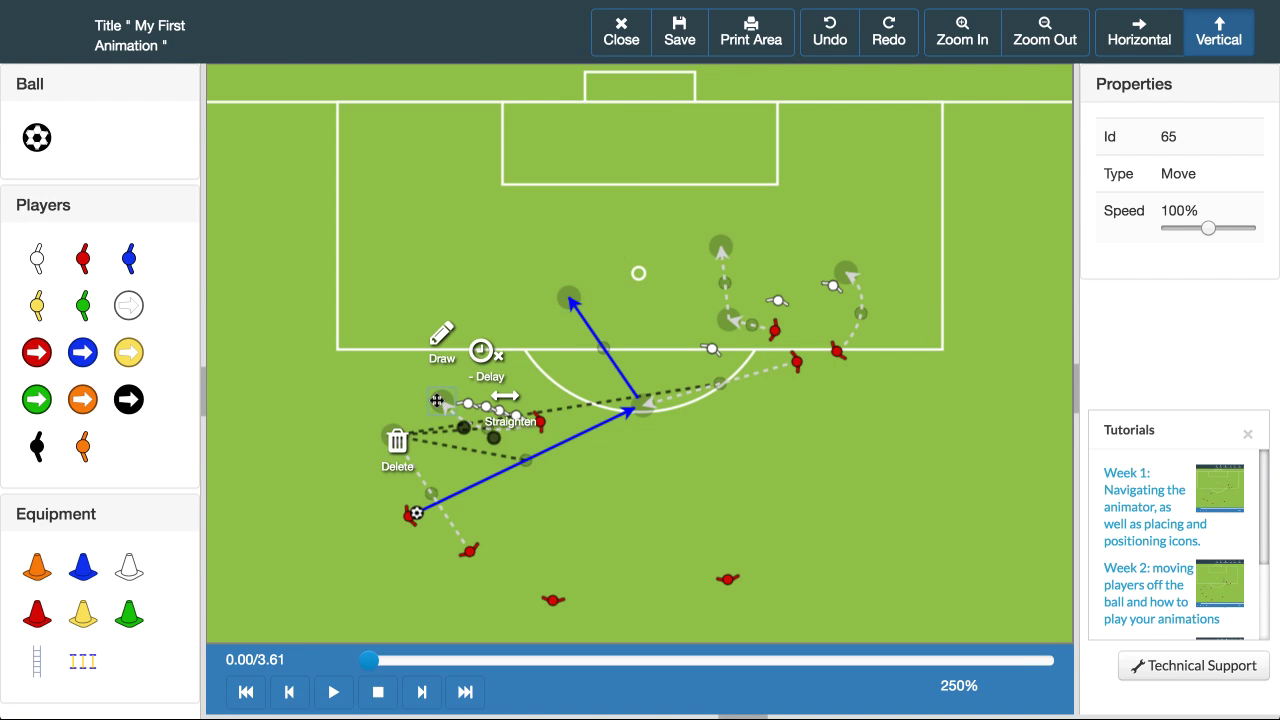
{"action": "left_click", "coordinate": [442, 340]}
{"action": "left_click", "coordinate": [571, 299]}
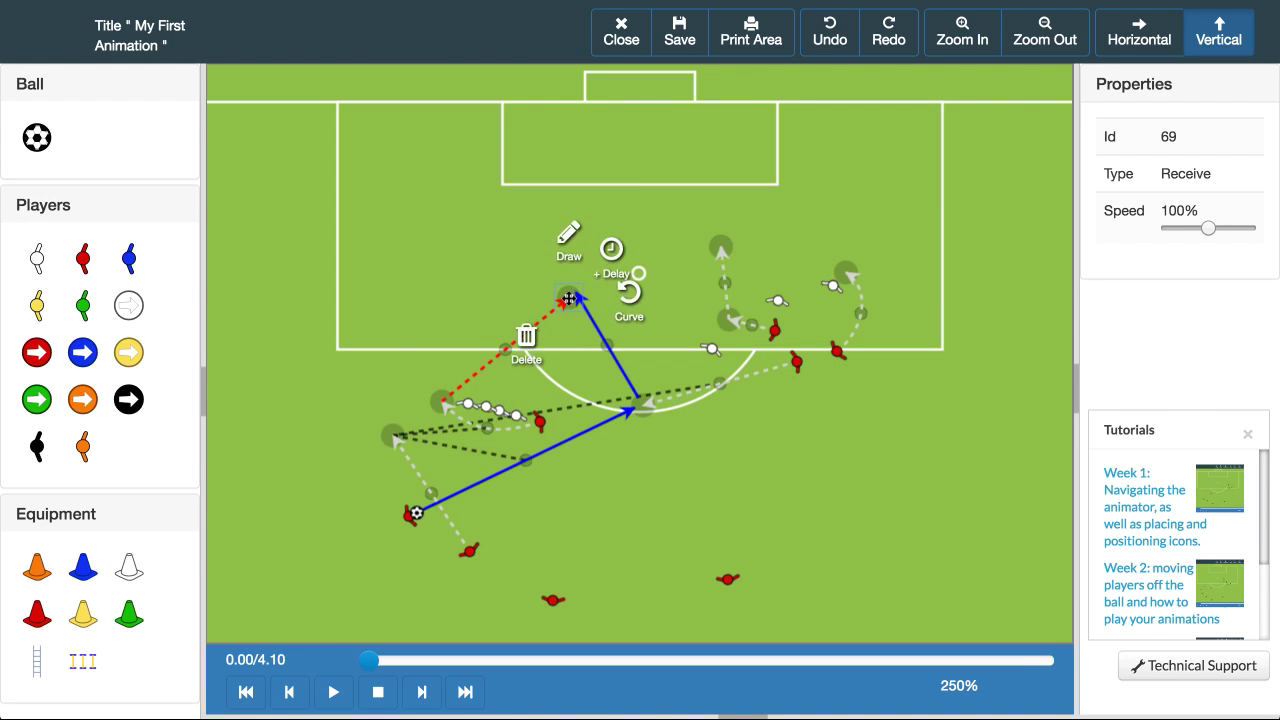
{"action": "left_click", "coordinate": [644, 490]}
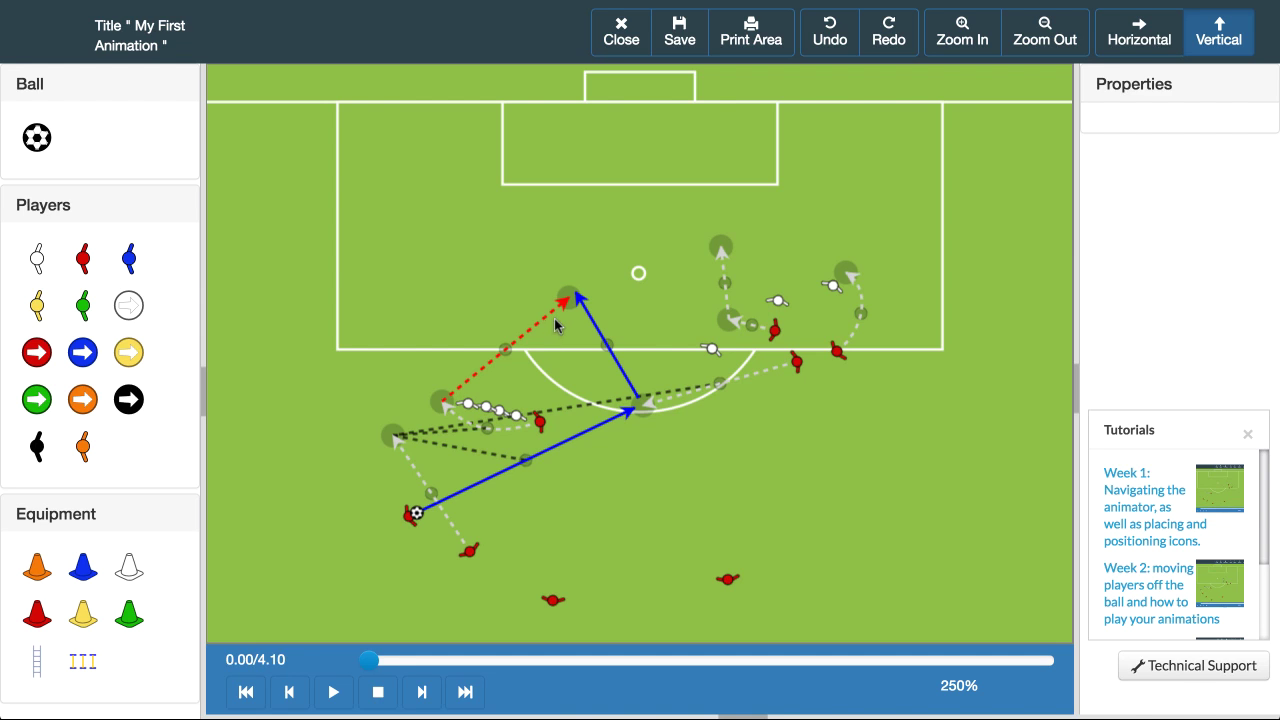
{"action": "left_click", "coordinate": [333, 692]}
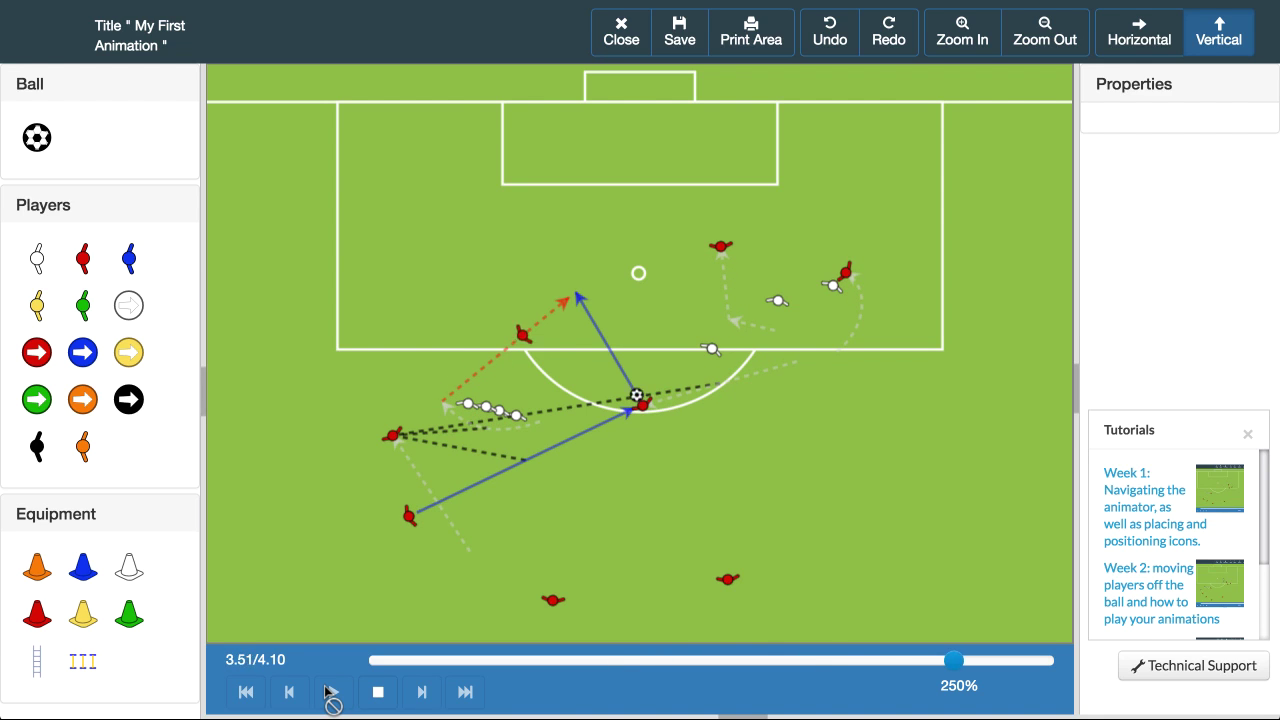
{"action": "left_click", "coordinate": [377, 692]}
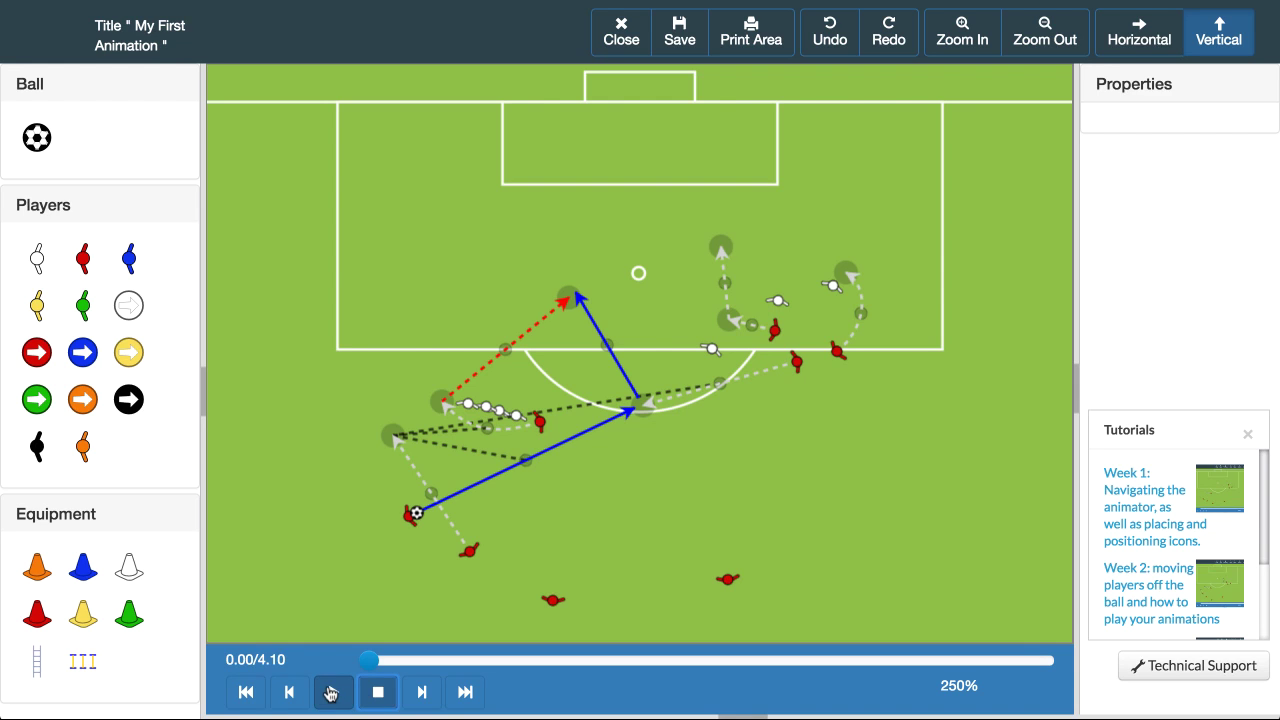
{"action": "left_click", "coordinate": [331, 693]}
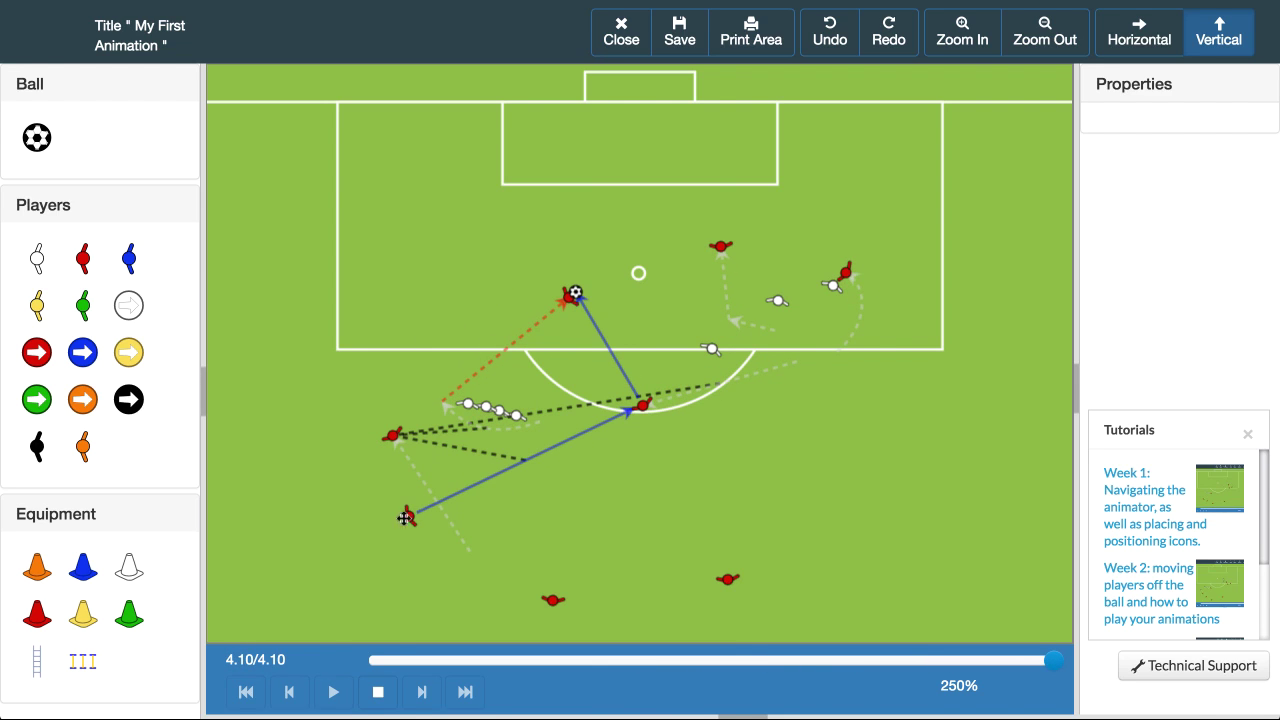
{"action": "left_click", "coordinate": [377, 690]}
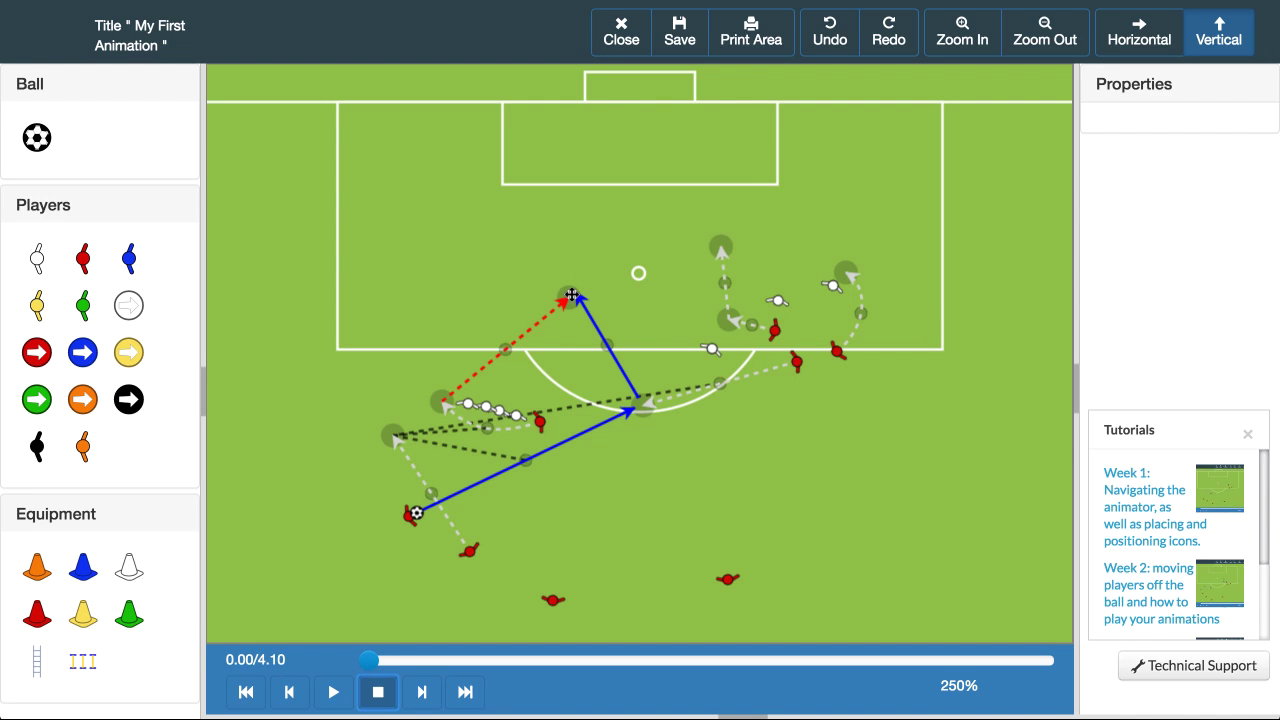
Step: Have the receiver dribble forward inside the box
{"action": "left_click", "coordinate": [568, 296]}
{"action": "left_click", "coordinate": [572, 247]}
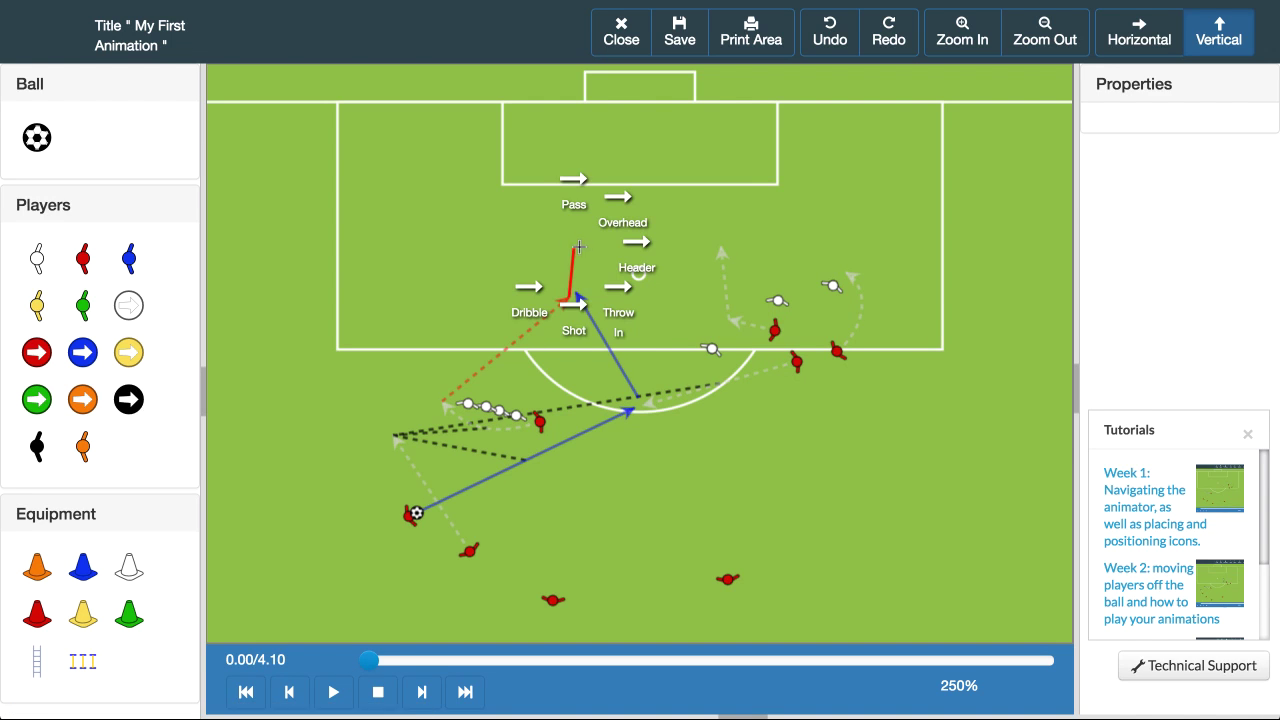
{"action": "left_click", "coordinate": [541, 305]}
Step: Add a shot into goal from the dribble's end and play the 5.49 s attack
{"action": "left_click", "coordinate": [578, 190]}
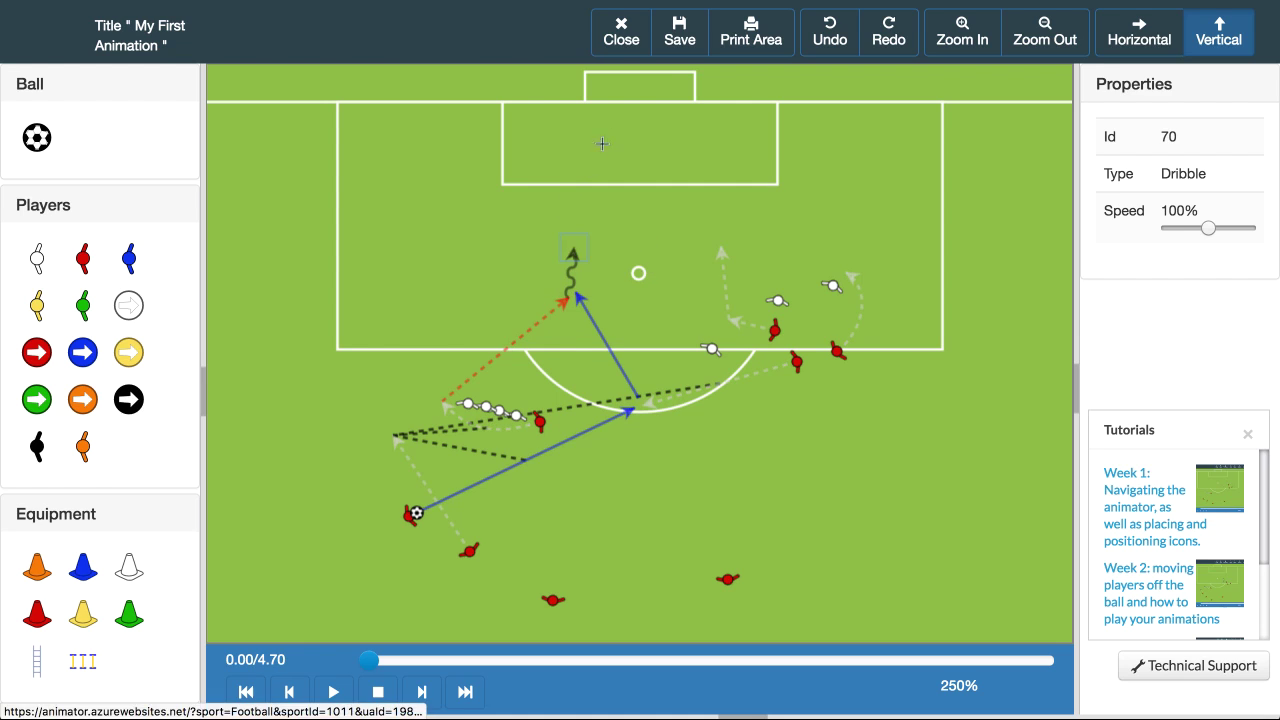
{"action": "left_click", "coordinate": [597, 85]}
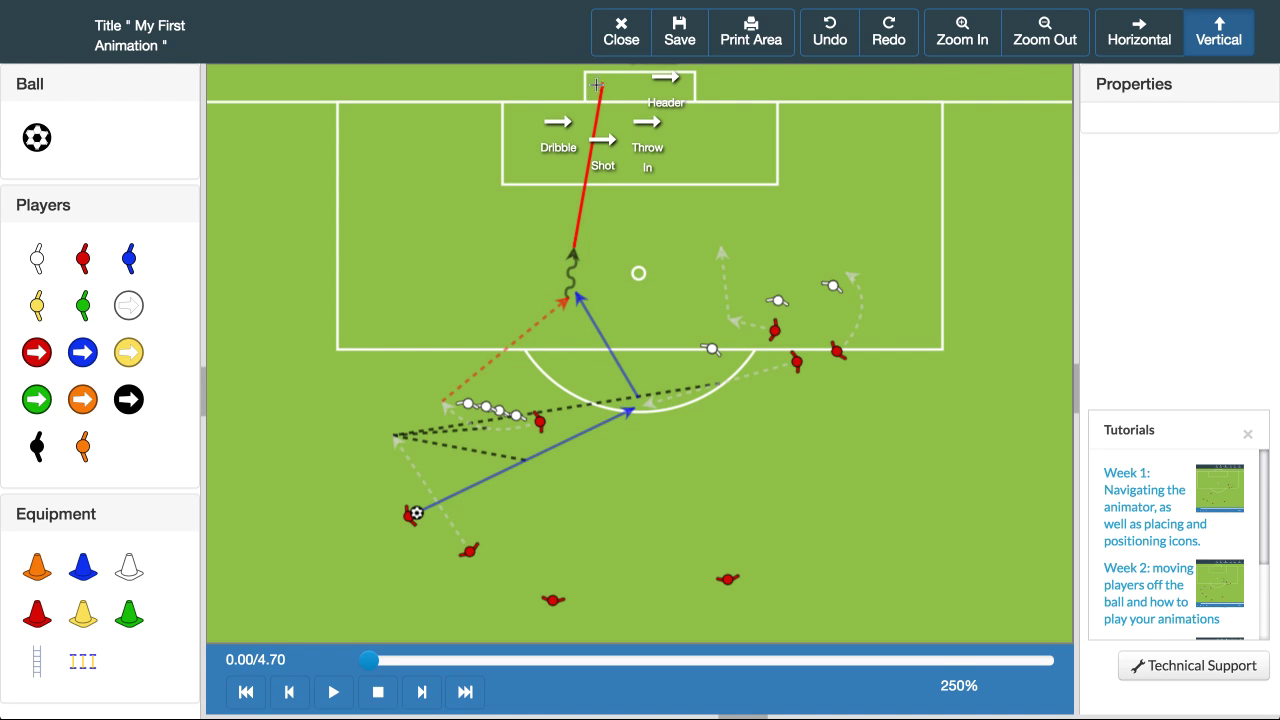
{"action": "left_click", "coordinate": [603, 143]}
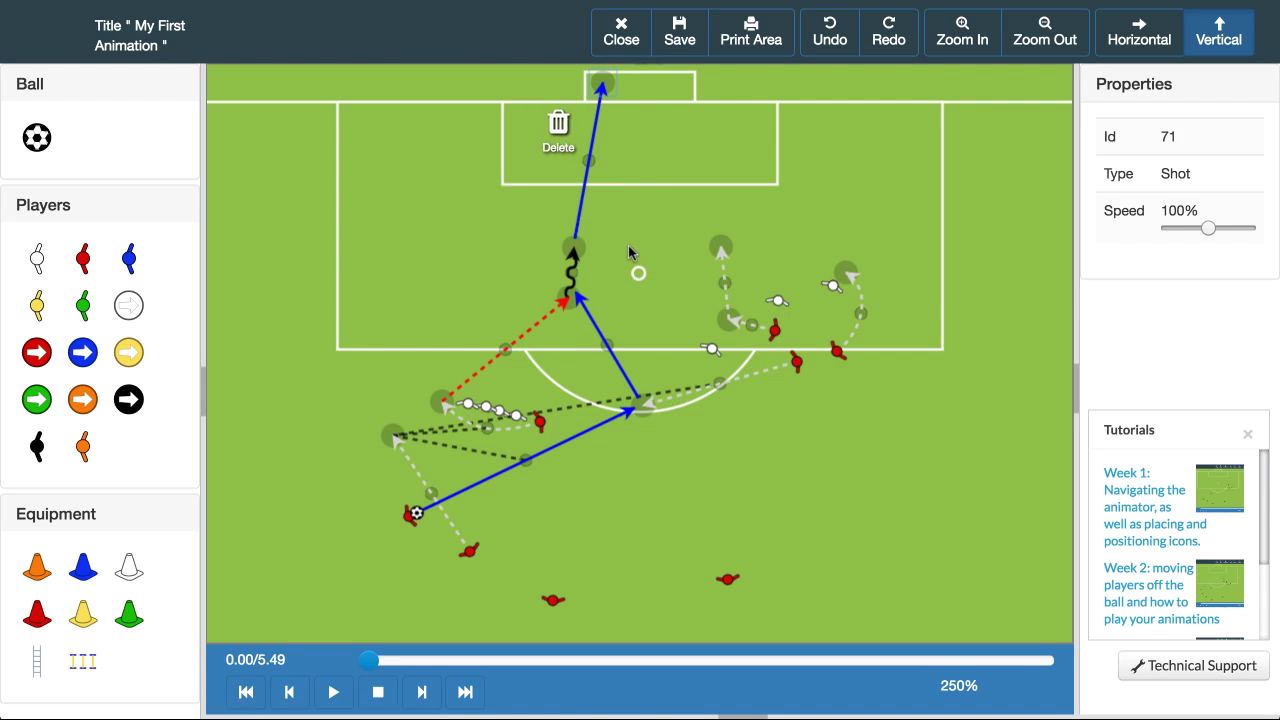
{"action": "left_click", "coordinate": [333, 692]}
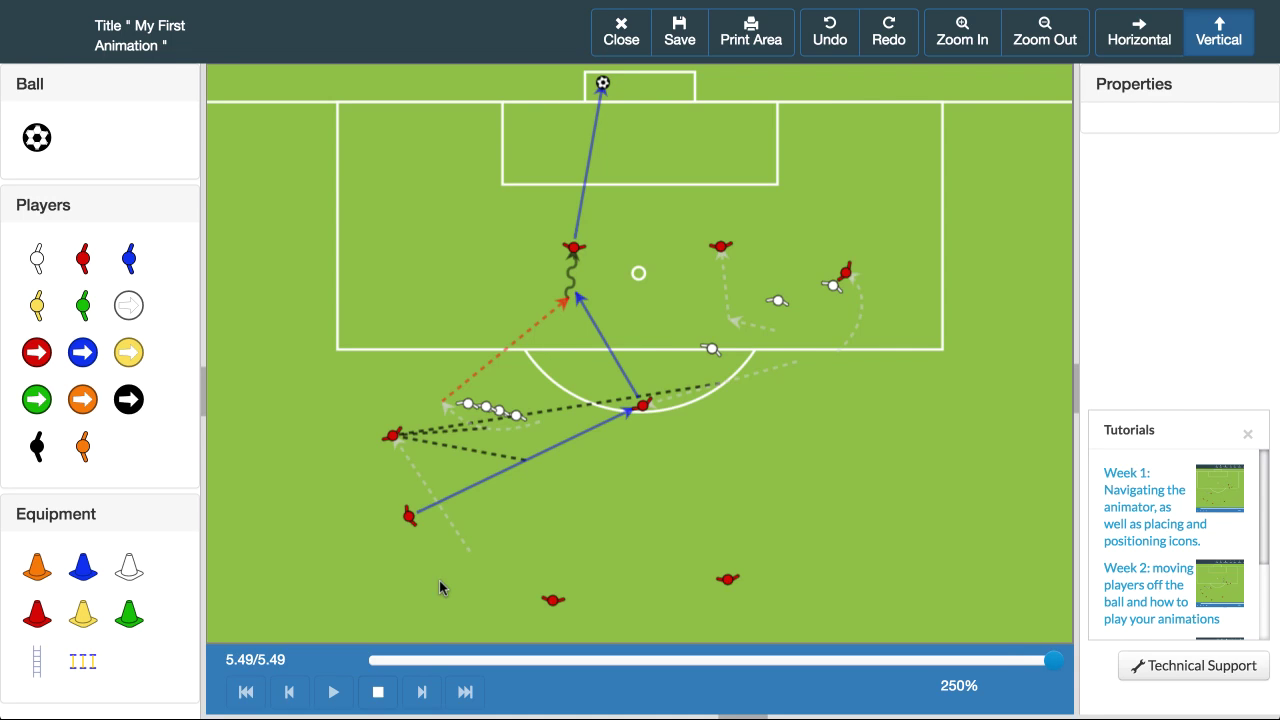
Step: Reset the 5.49 s animation to 0.00 and save it
{"action": "left_click", "coordinate": [382, 693]}
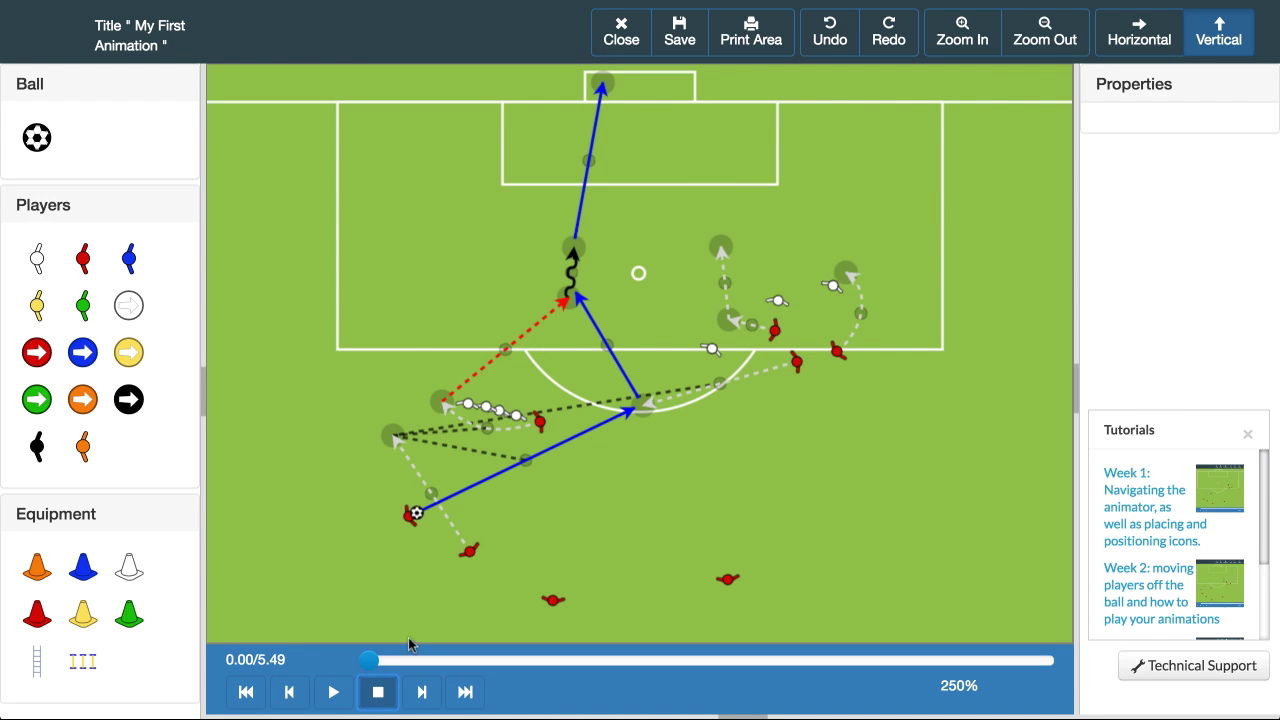
{"action": "left_click", "coordinate": [678, 45]}
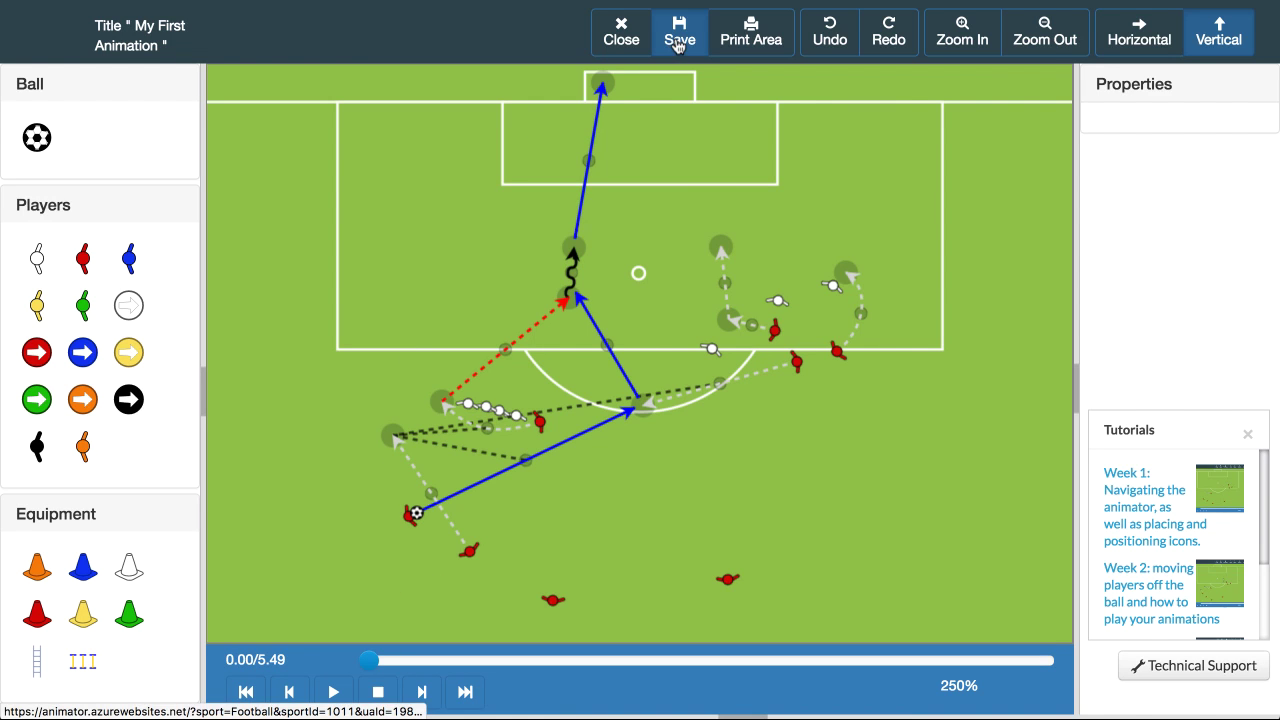